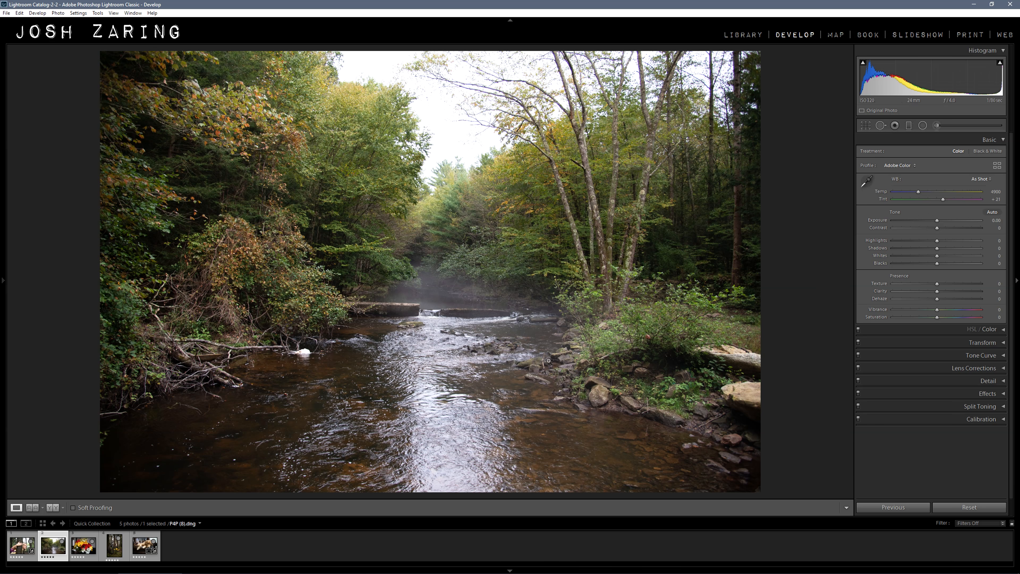
- Browse the sample photos, inspect the dog's face up close, and open the photo of the woman behind the tree
key(Right)
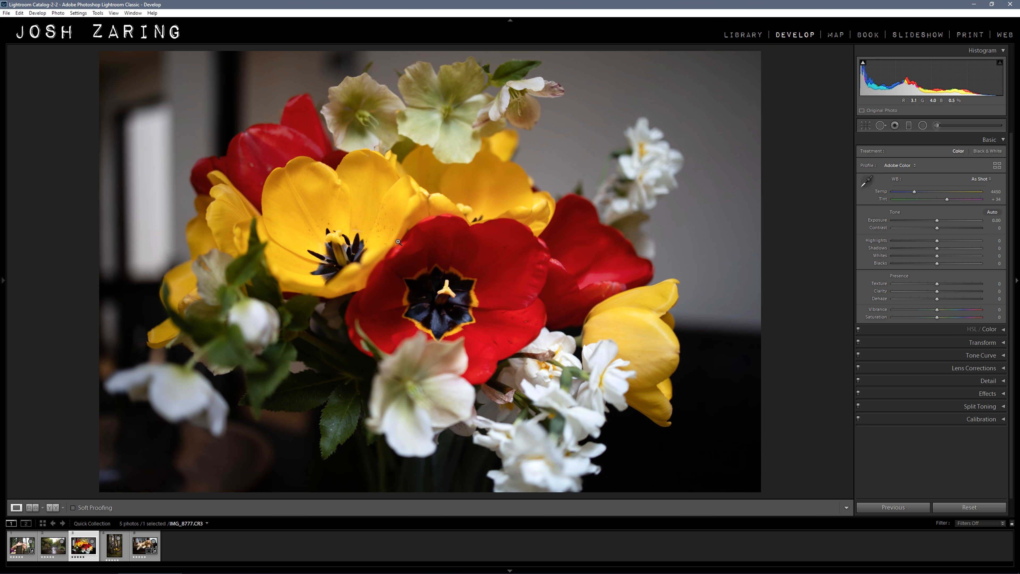
key(Right)
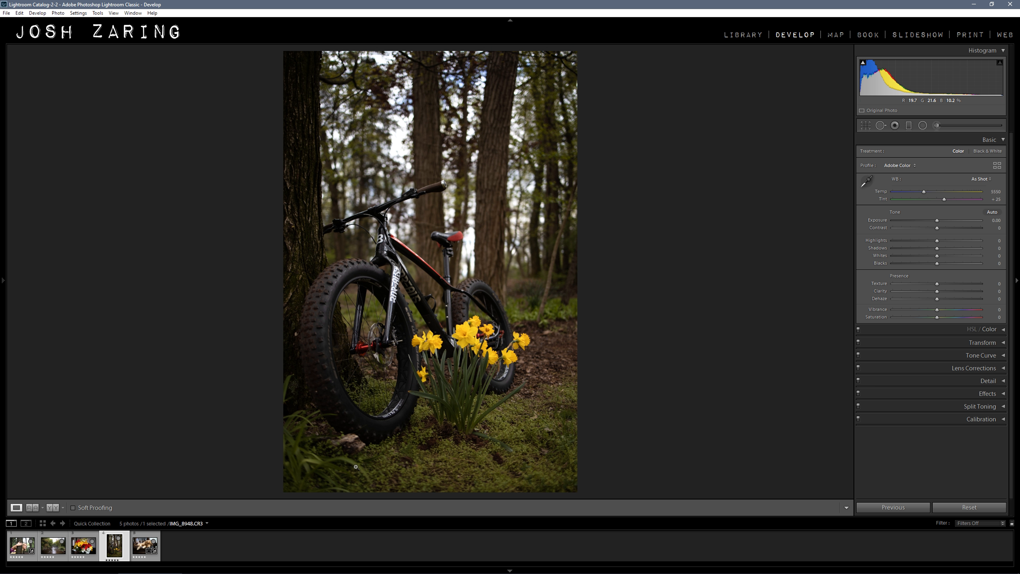
key(Right)
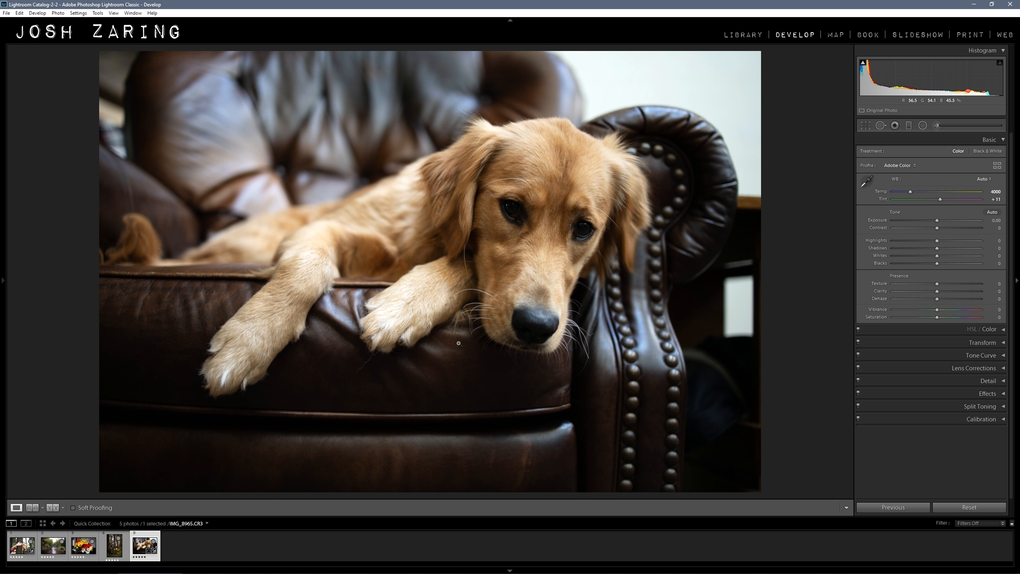
click(434, 211)
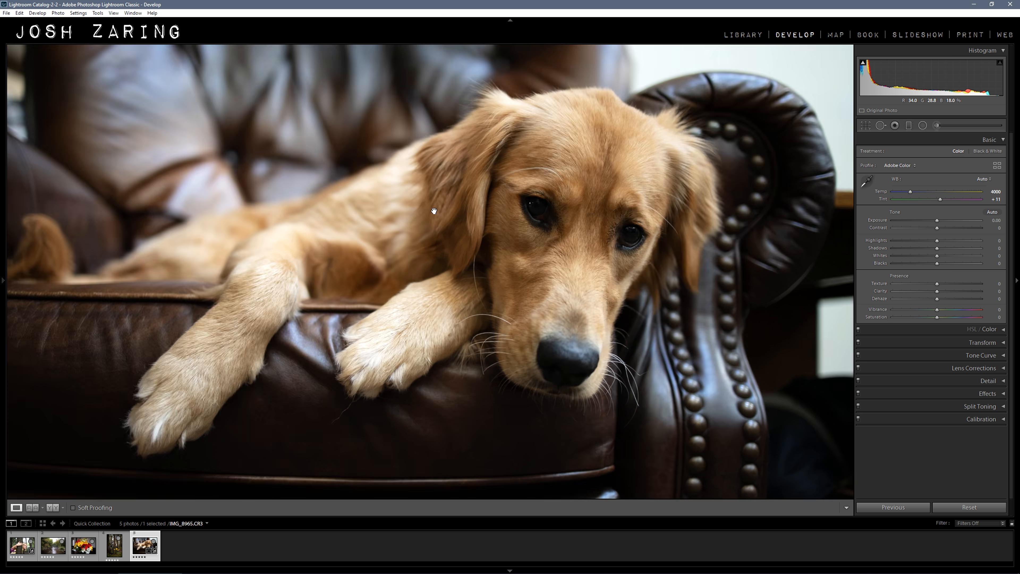
drag(554, 187, 281, 157)
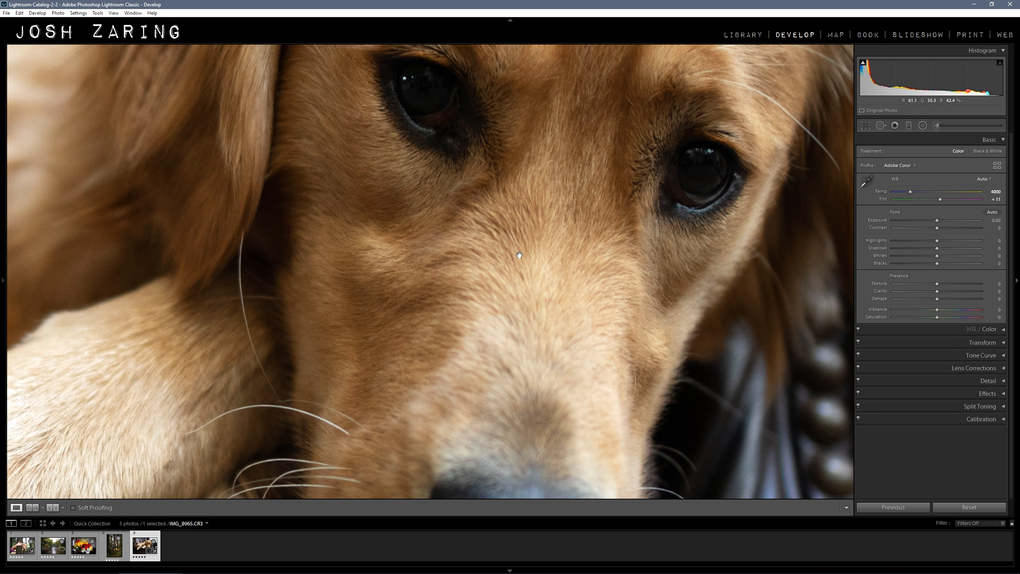
click(517, 282)
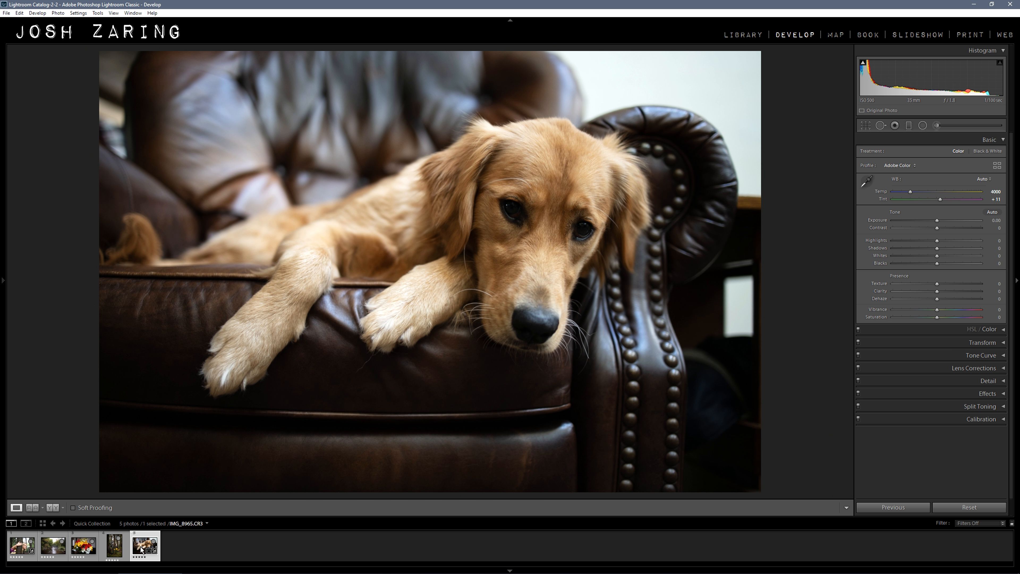
click(22, 547)
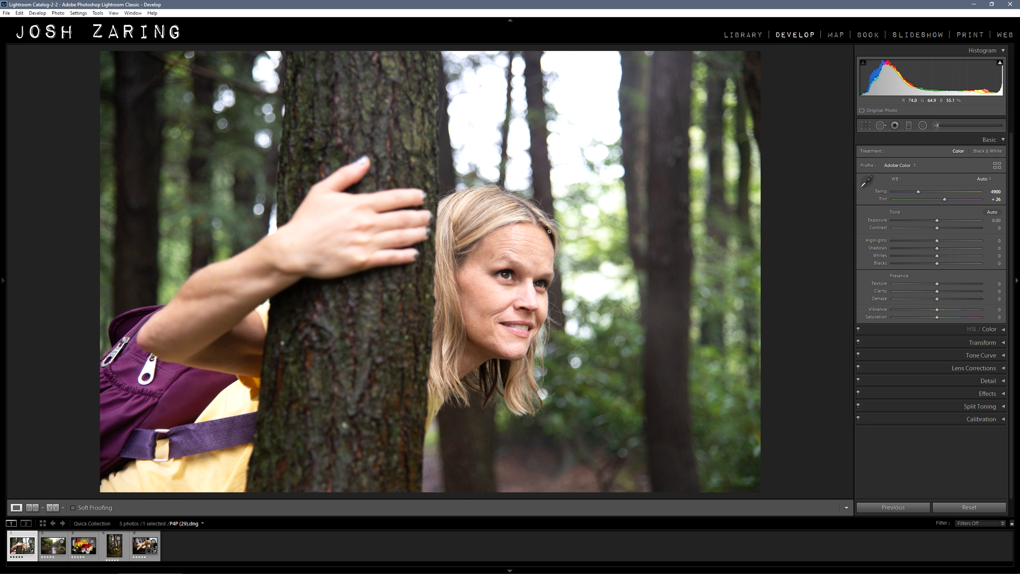
- Try desaturating the Orange color range in the photo of the woman
click(955, 329)
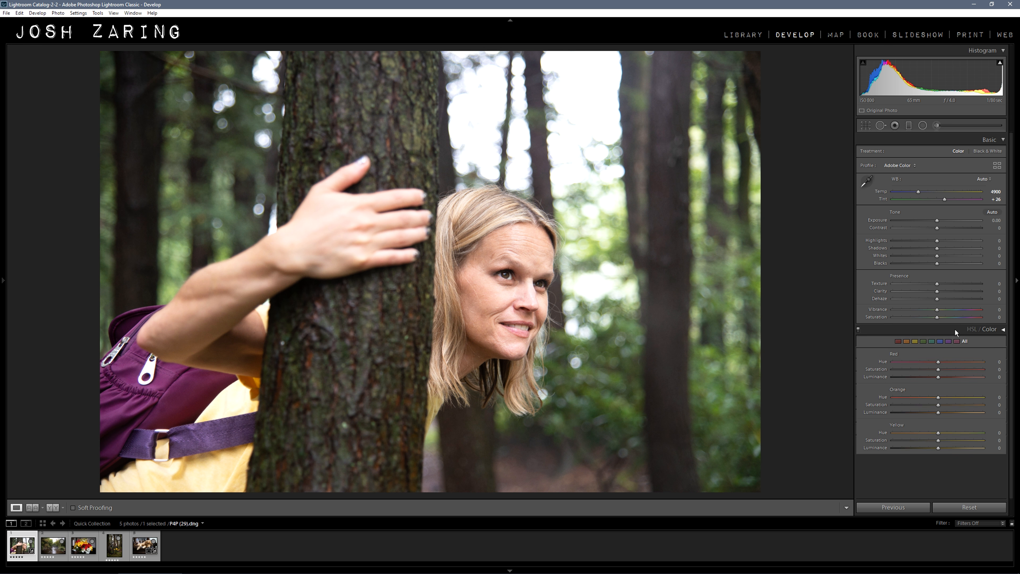
drag(940, 272, 983, 271)
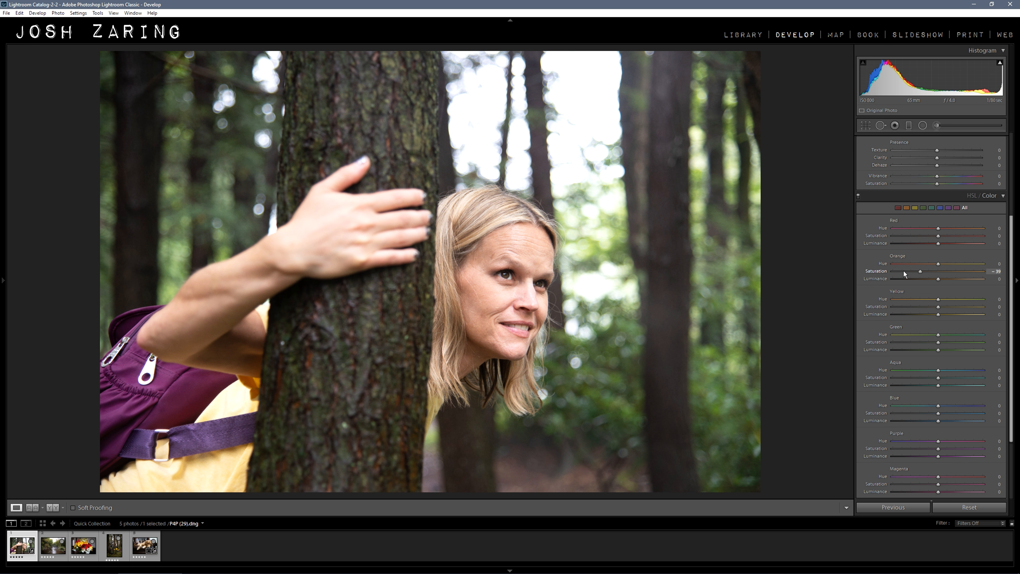
drag(885, 275, 907, 273)
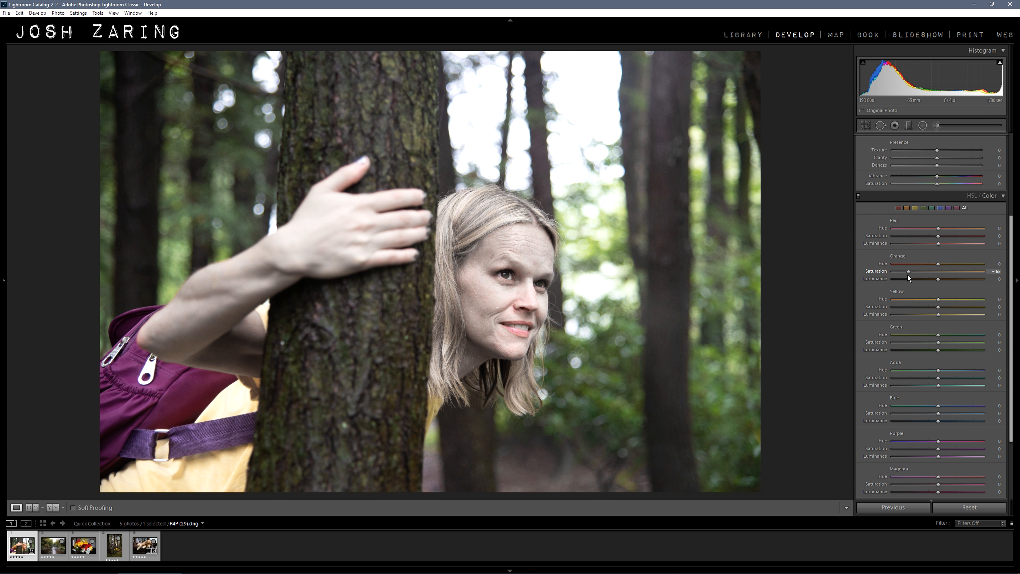
click(986, 196)
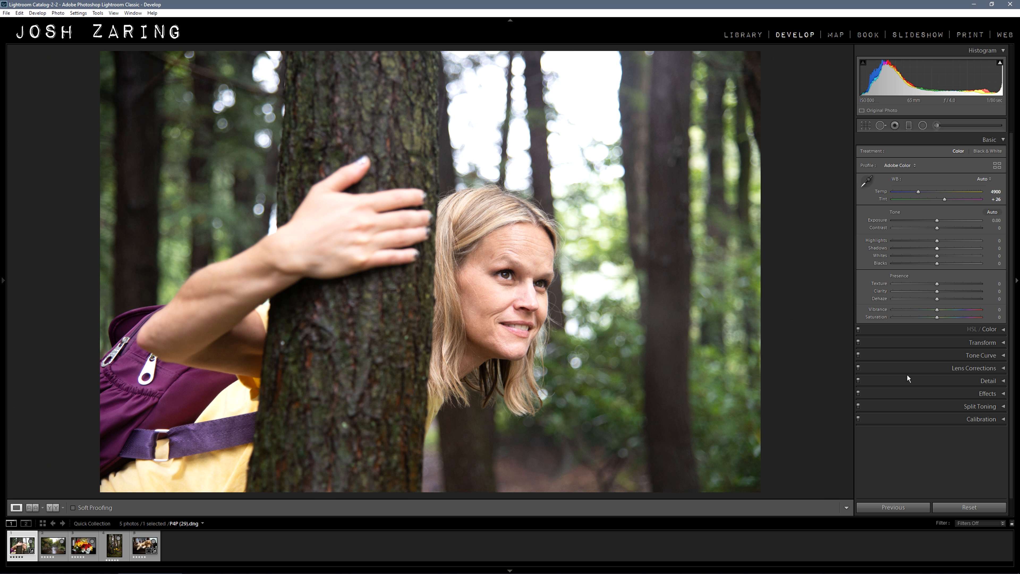
click(963, 335)
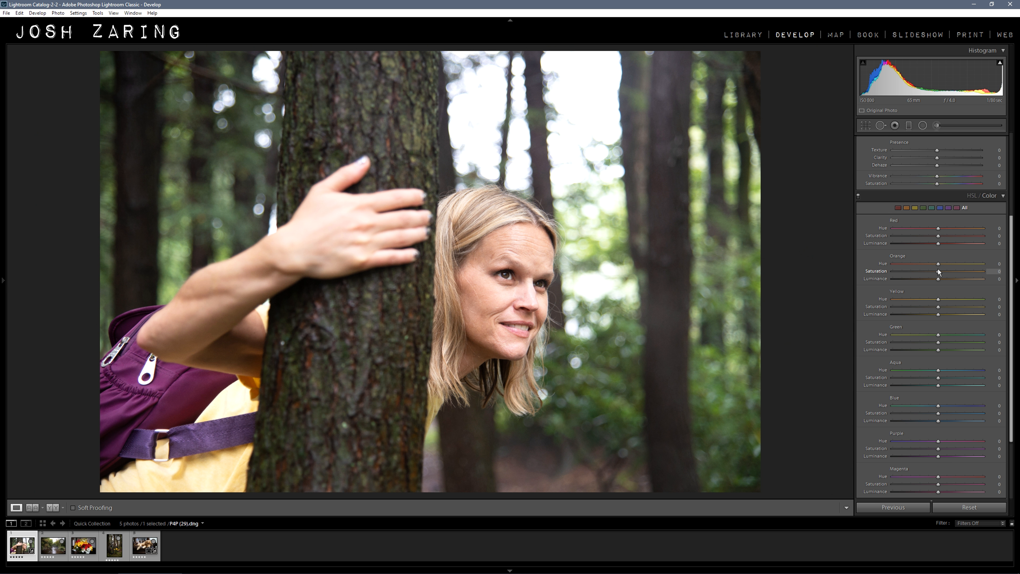
click(940, 198)
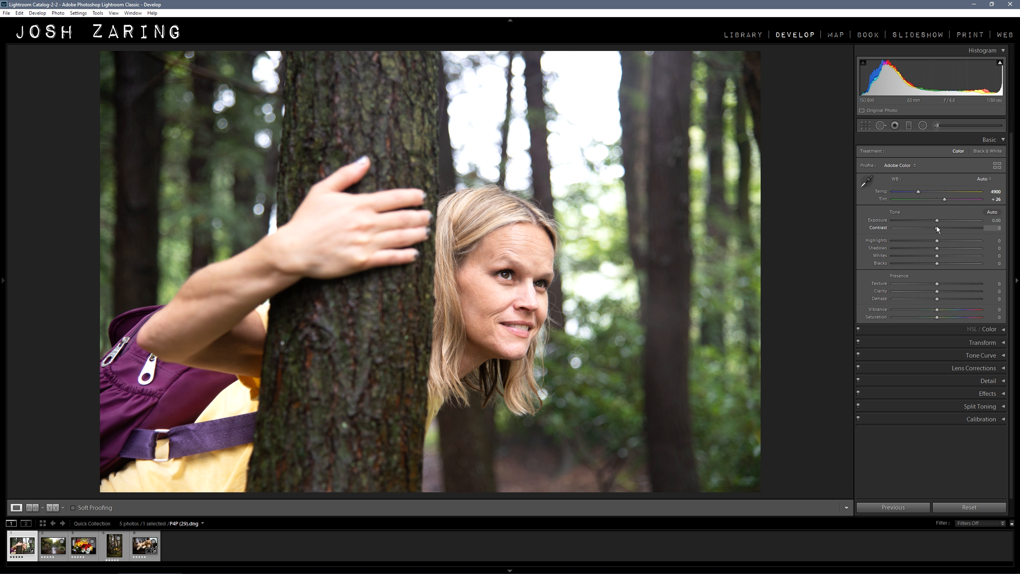
- Set the tone values to Contrast -20, Highlights -50, Shadows +40, Whites -35 and Blacks +20
drag(939, 229, 931, 230)
drag(933, 242, 916, 241)
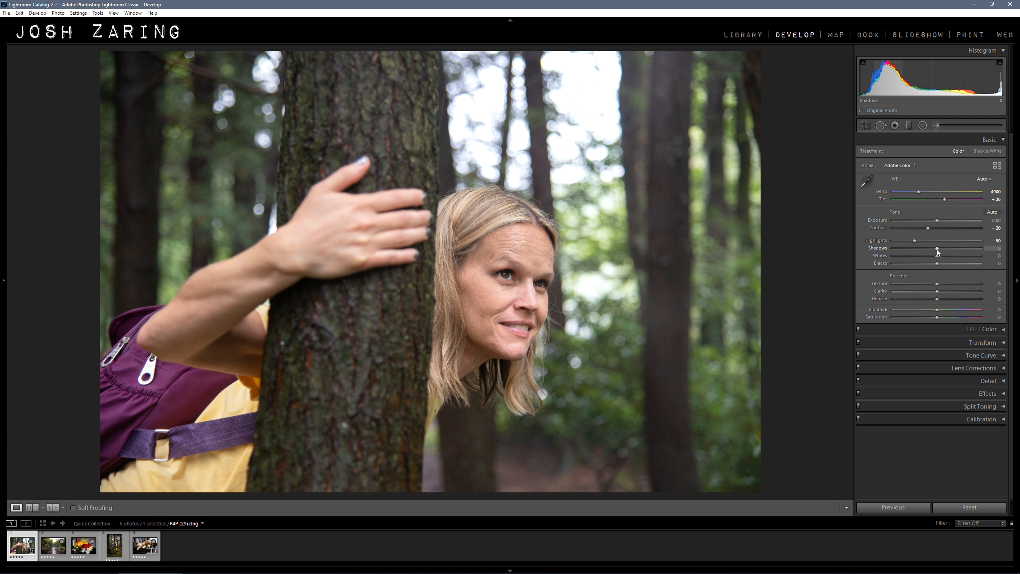
drag(937, 248, 954, 246)
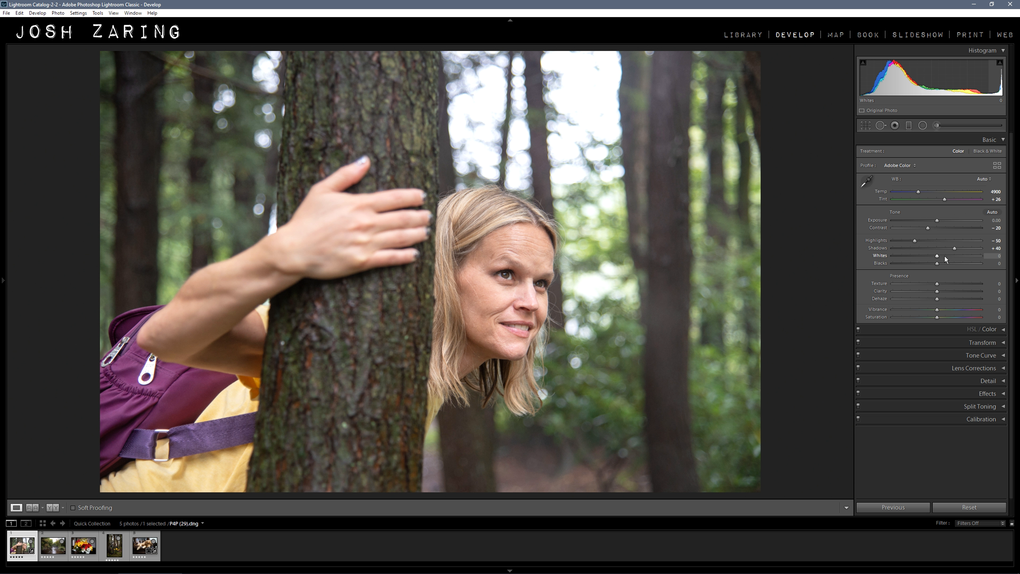
drag(936, 257, 927, 258)
drag(926, 257, 926, 257)
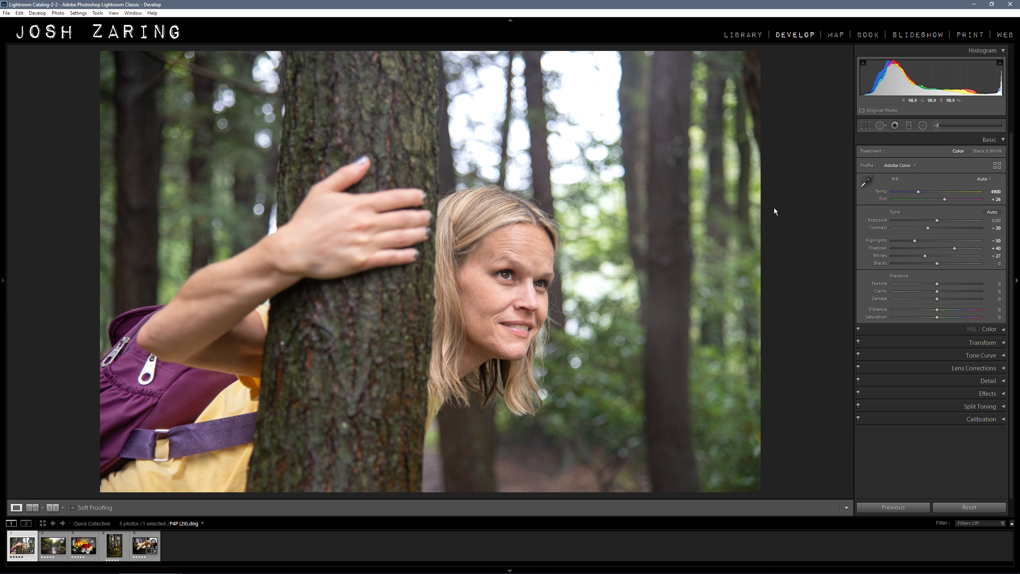
drag(926, 257, 922, 257)
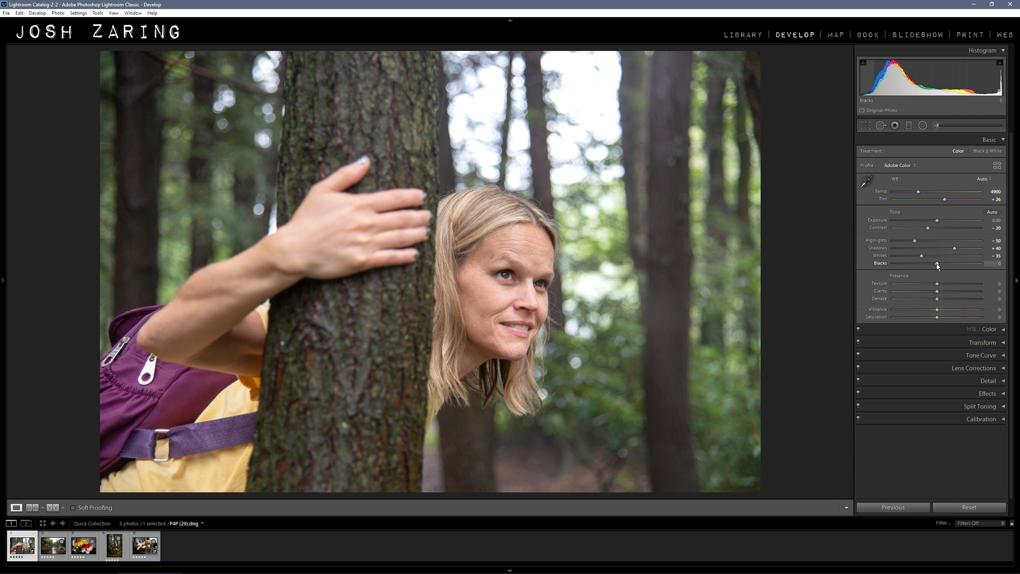
drag(938, 266, 947, 266)
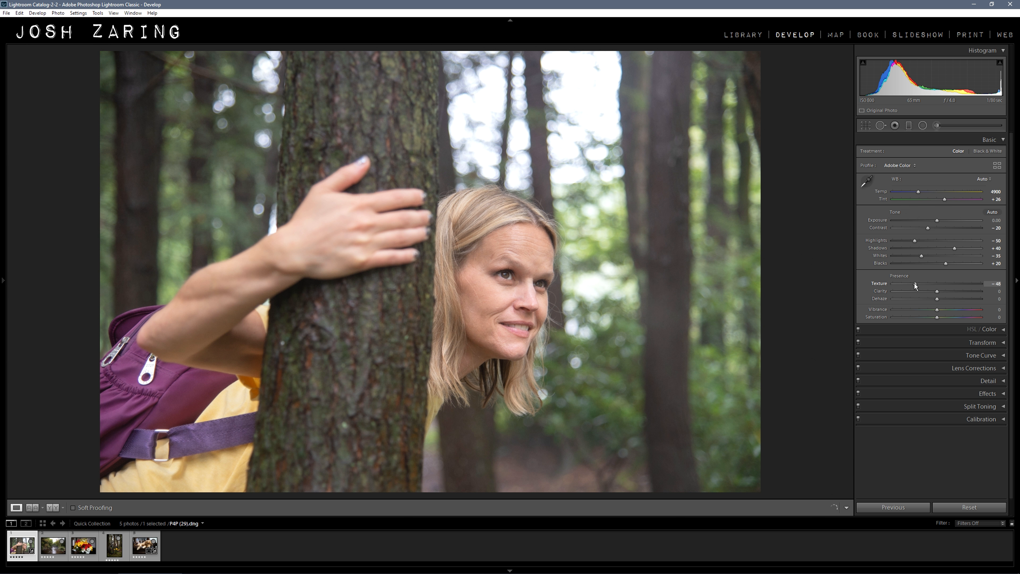
- Set Texture to -10, Dehaze to +30 and Vibrance to -30, and finish the basic adjustments
drag(896, 287, 935, 293)
drag(938, 298, 952, 299)
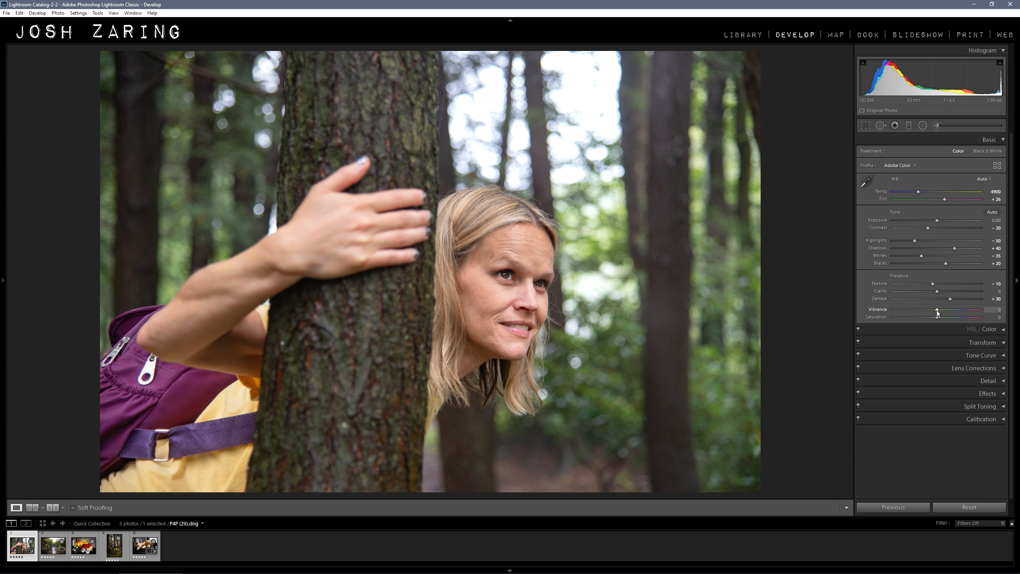
drag(938, 313, 924, 313)
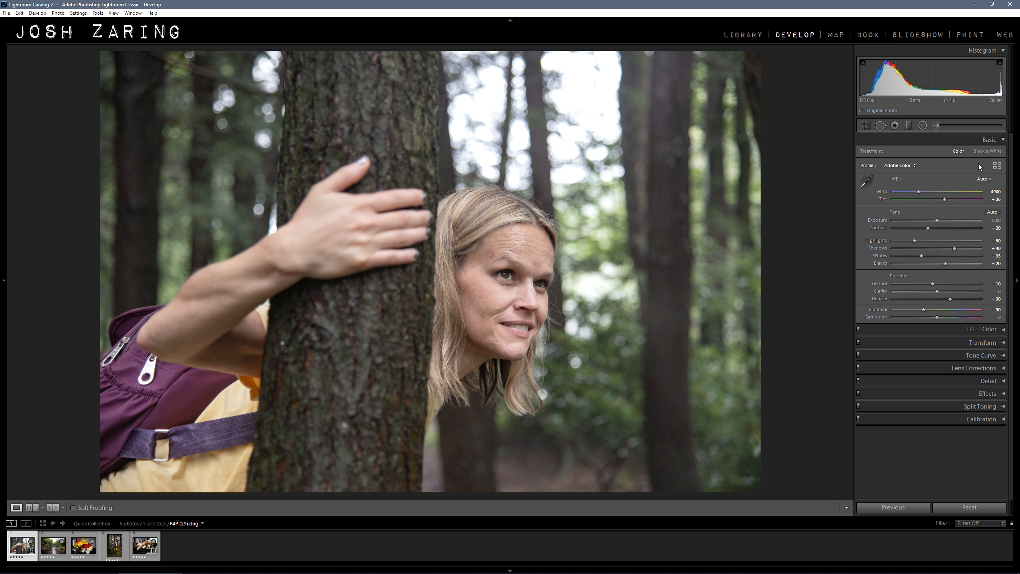
click(981, 139)
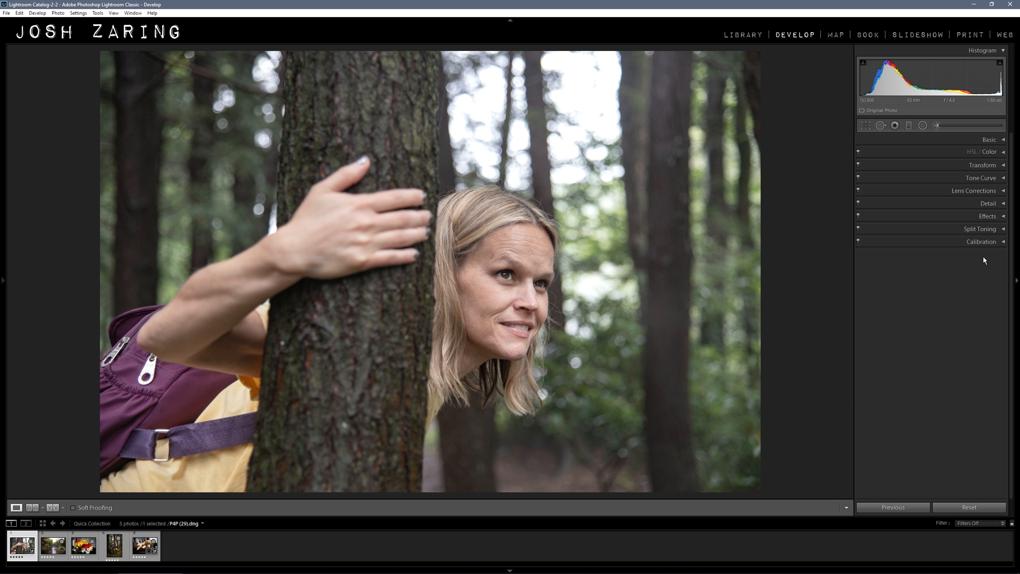
- Calibrate the Red Primary hue to +40 and the Green Primary hue to -5, and inspect the background foliage up close
click(976, 243)
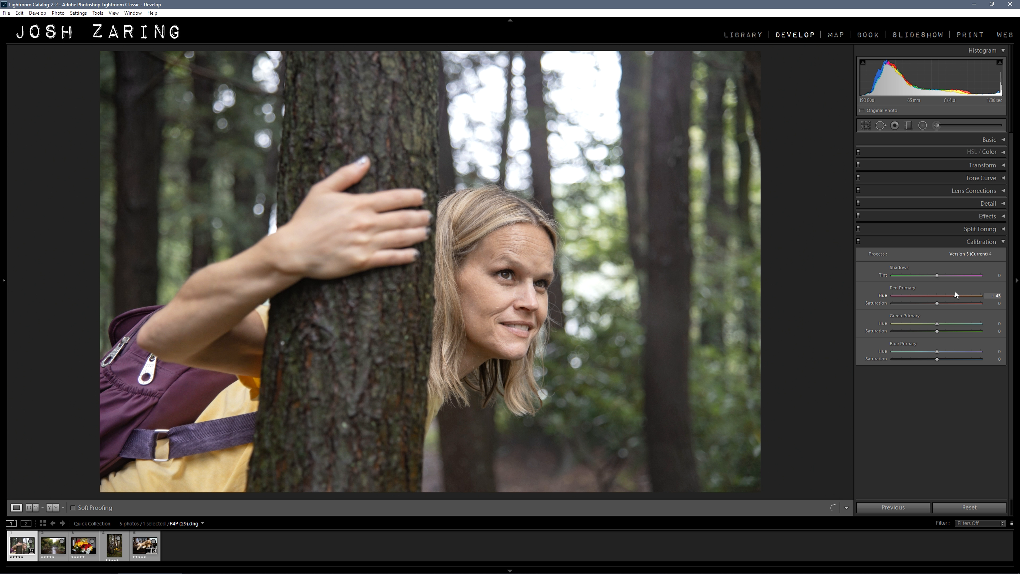
drag(955, 292, 954, 293)
drag(937, 325, 935, 325)
click(607, 404)
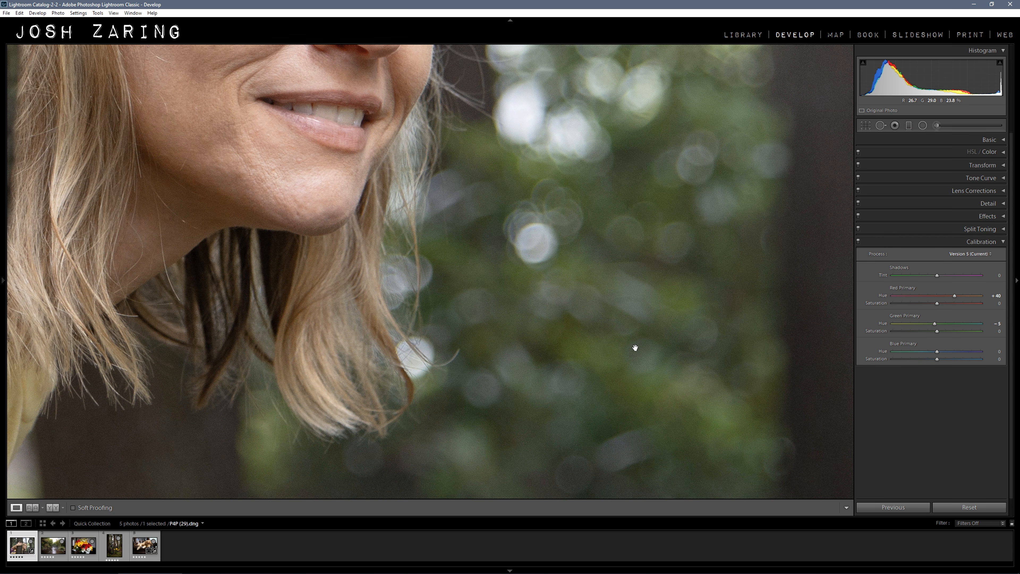
click(634, 271)
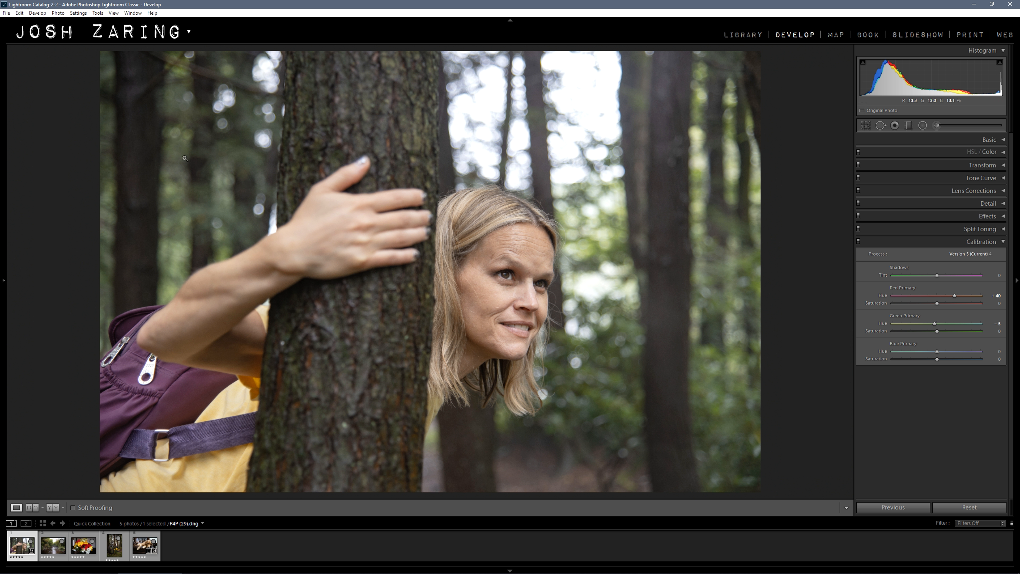
- Set the Green Primary calibration to hue +60 and saturation +25
drag(936, 324, 961, 324)
drag(965, 324, 964, 323)
drag(938, 331, 948, 332)
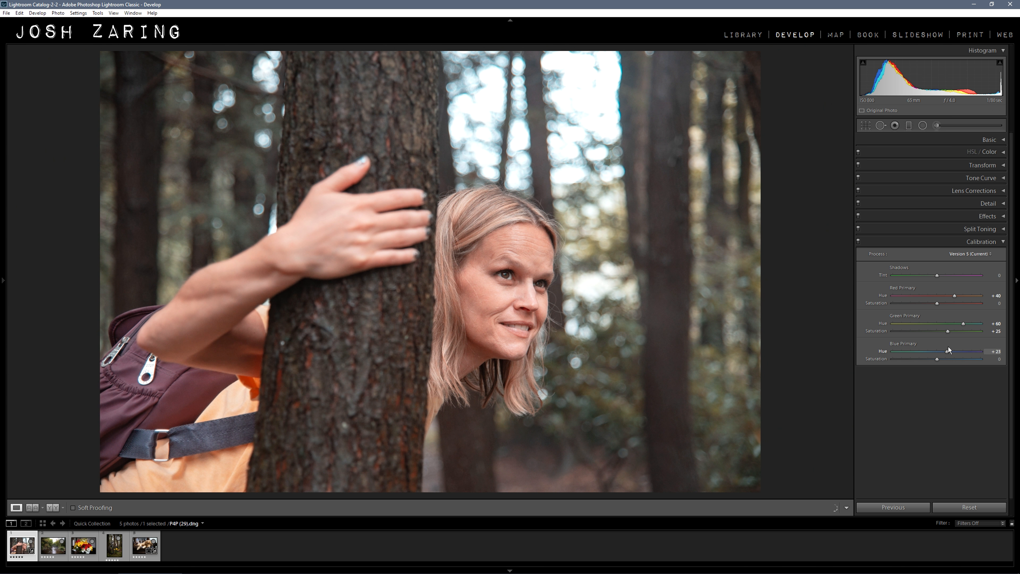
- Set the Blue Primary hue to +5, raise its saturation slightly, and finish the calibration
mouse_move(948, 348)
mouse_down()
mouse_move(917, 351)
mouse_move(933, 351)
mouse_up()
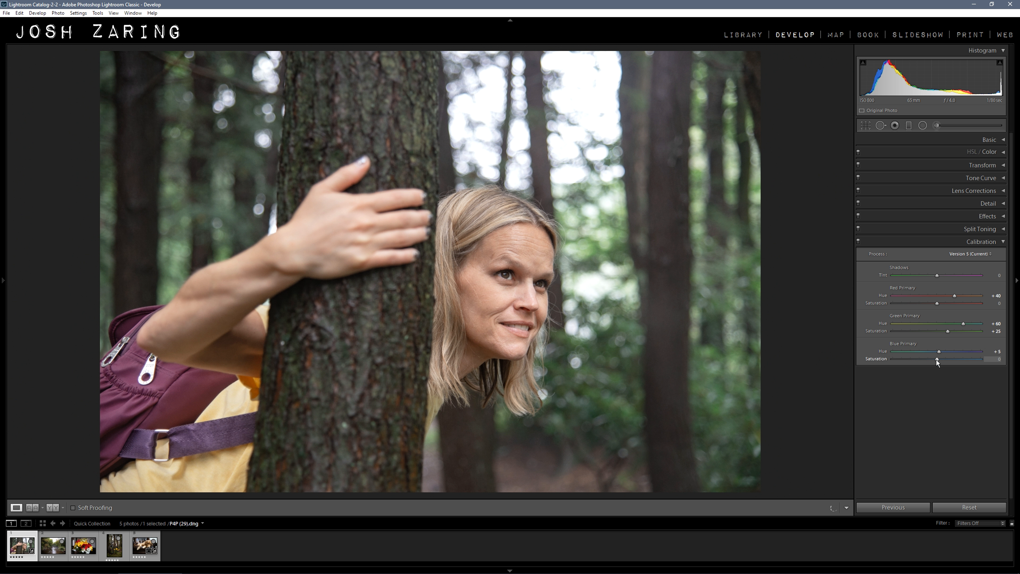
drag(938, 363, 945, 359)
click(946, 243)
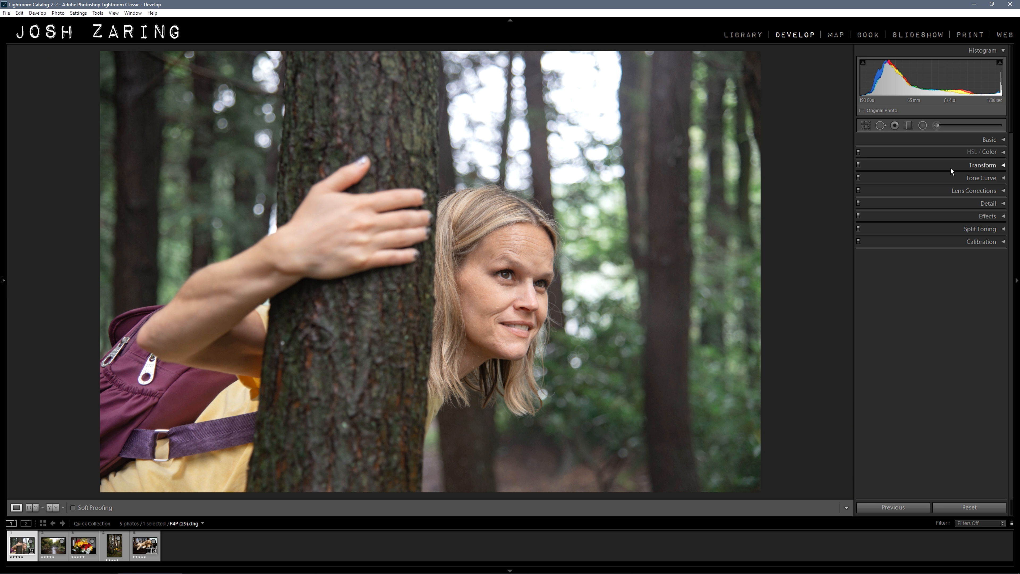
- Apply the JSZ Vibrant Film 2 point curve to the photo's tone curve
click(956, 177)
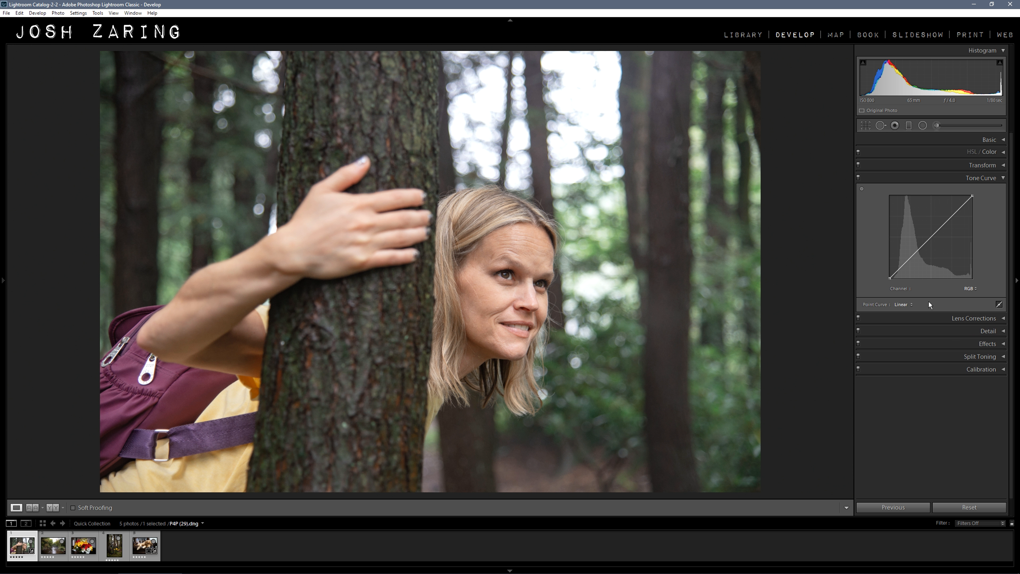
click(905, 305)
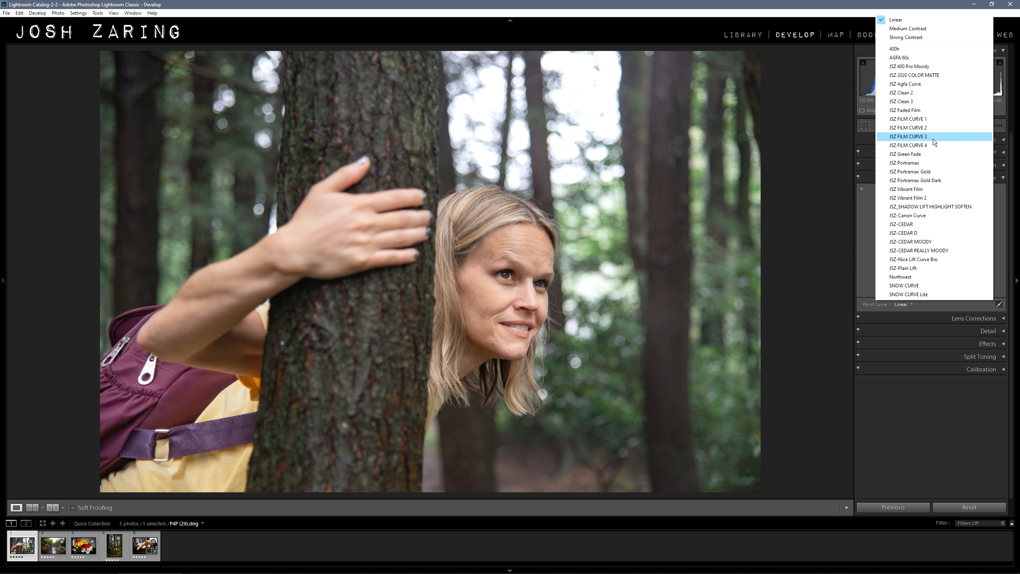
click(926, 198)
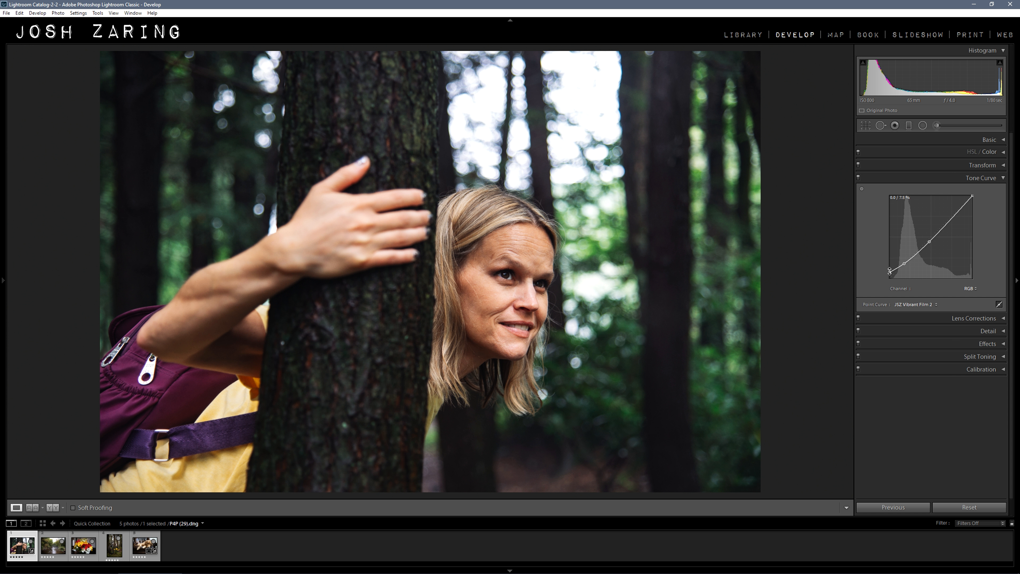
- Examine the Red, Green and Blue channel curves of the tone curve, ending on the combined RGB curve
click(968, 289)
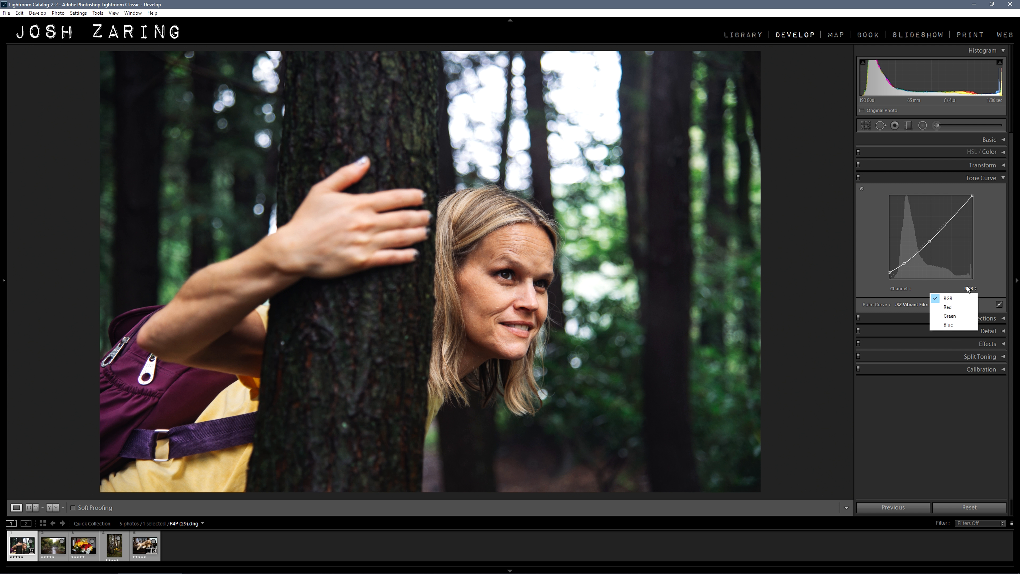
click(954, 308)
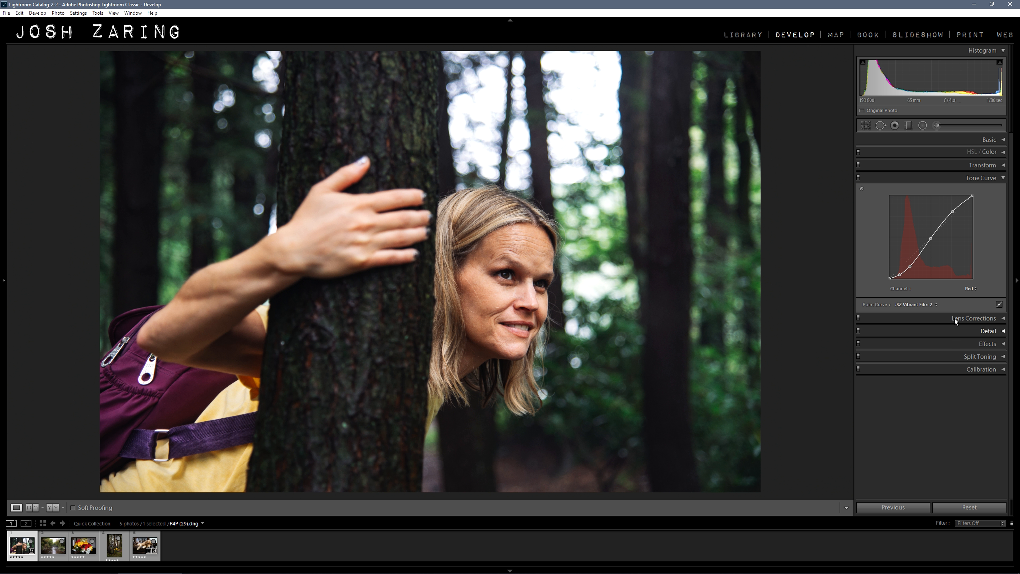
click(970, 289)
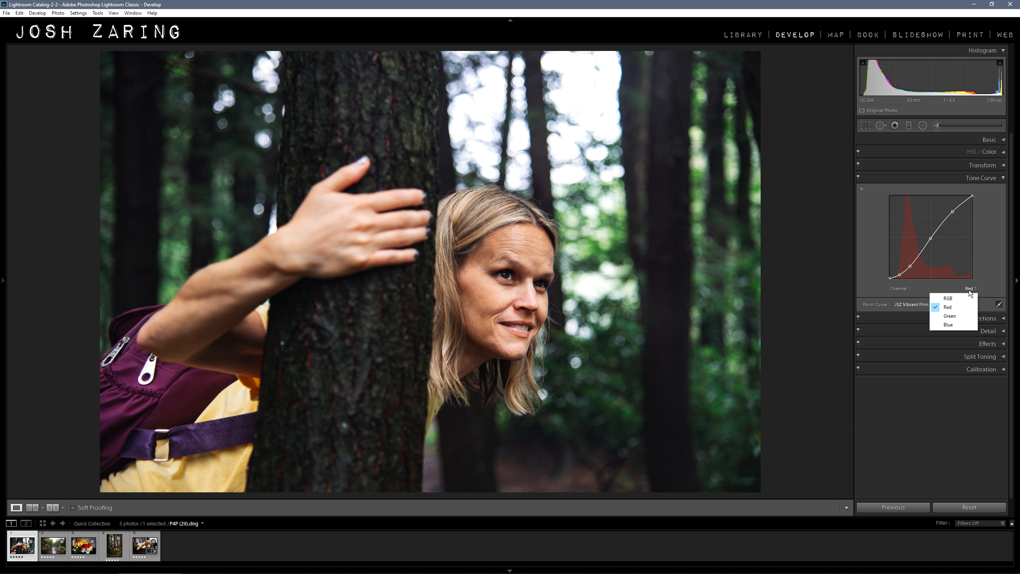
click(958, 316)
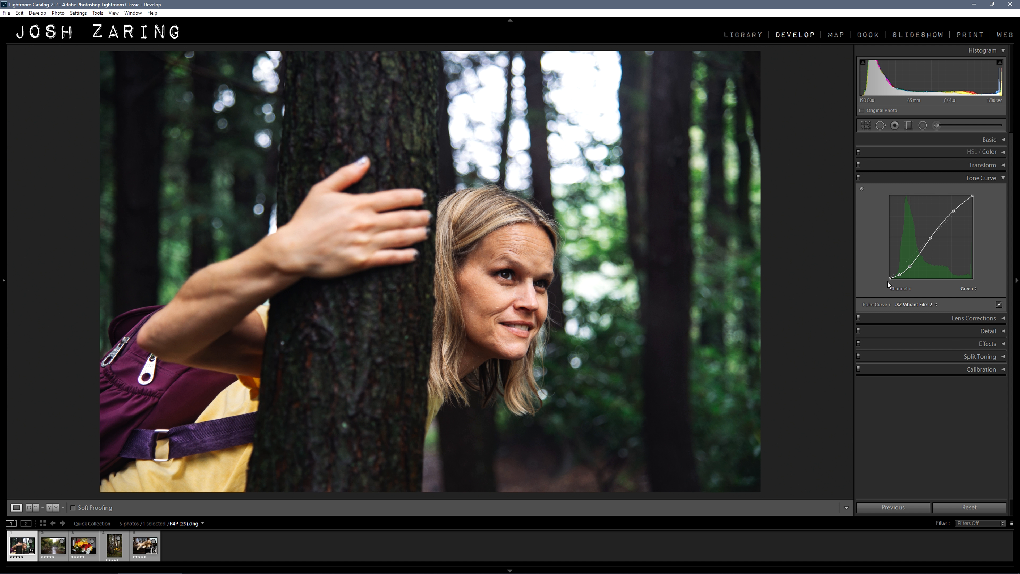
click(966, 289)
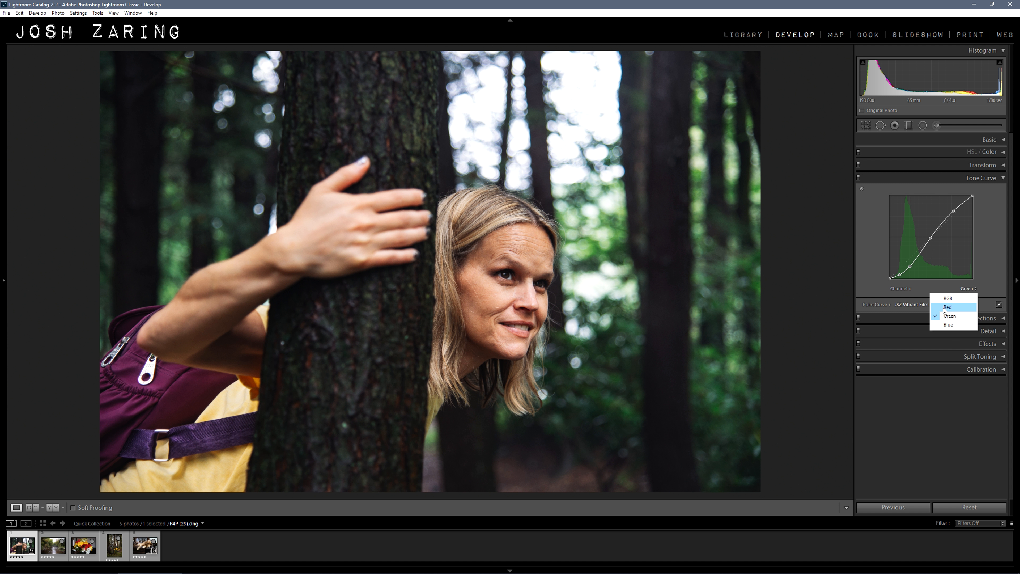
click(952, 328)
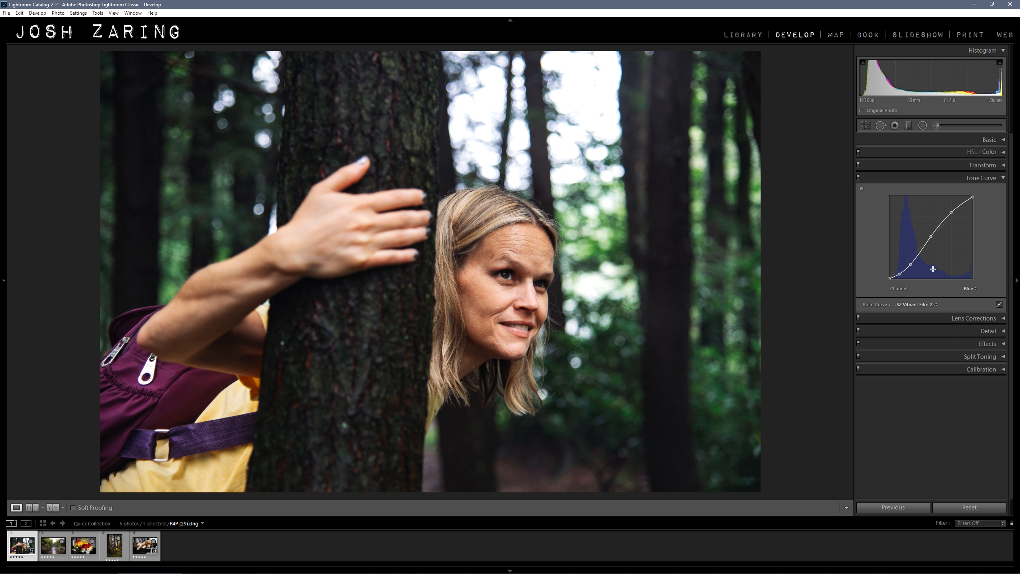
click(967, 290)
click(976, 296)
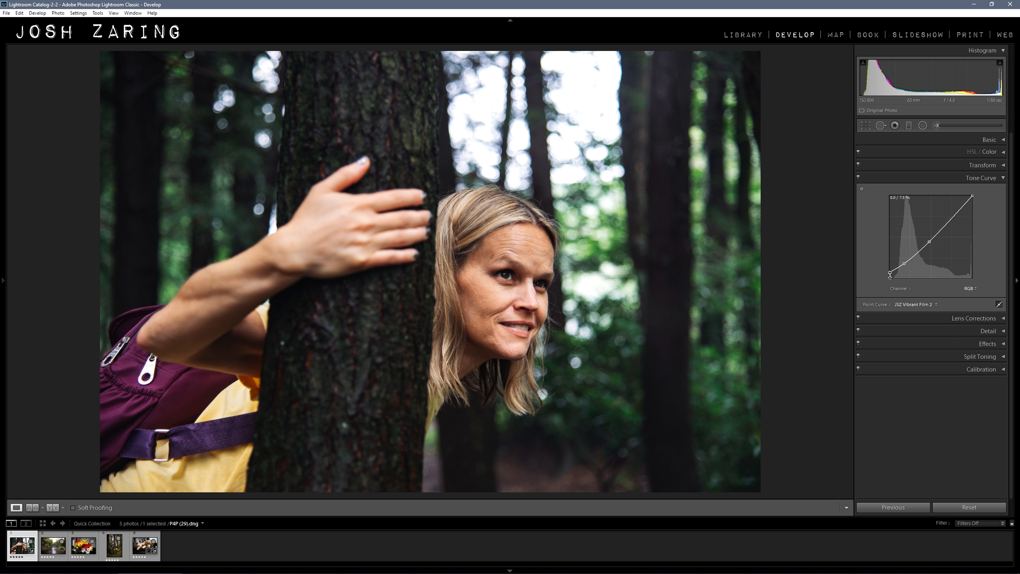
- Open the HSL/Color adjustments for all colors and compare the portrait with its original side by side
click(977, 178)
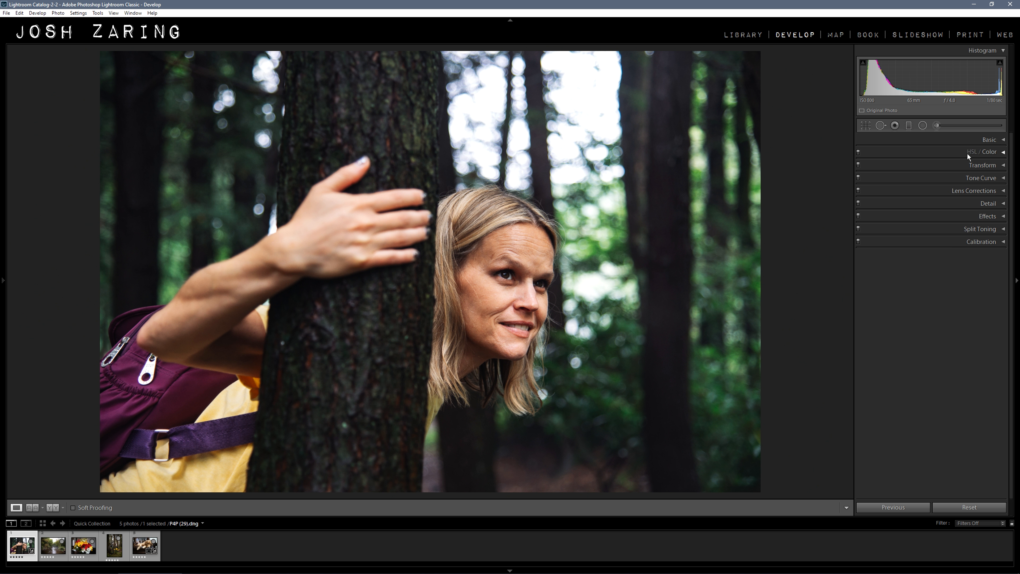
click(961, 151)
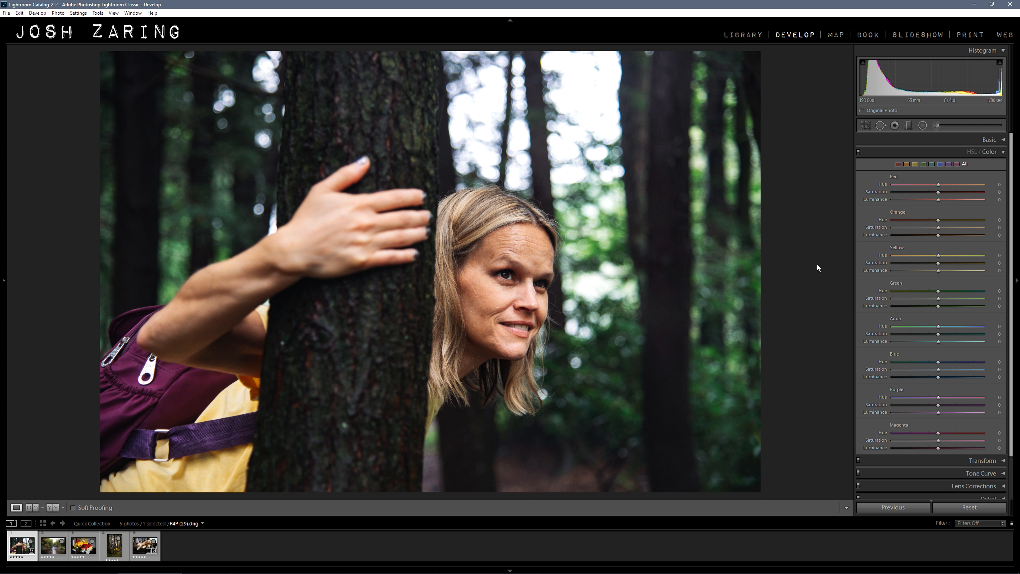
key(y)
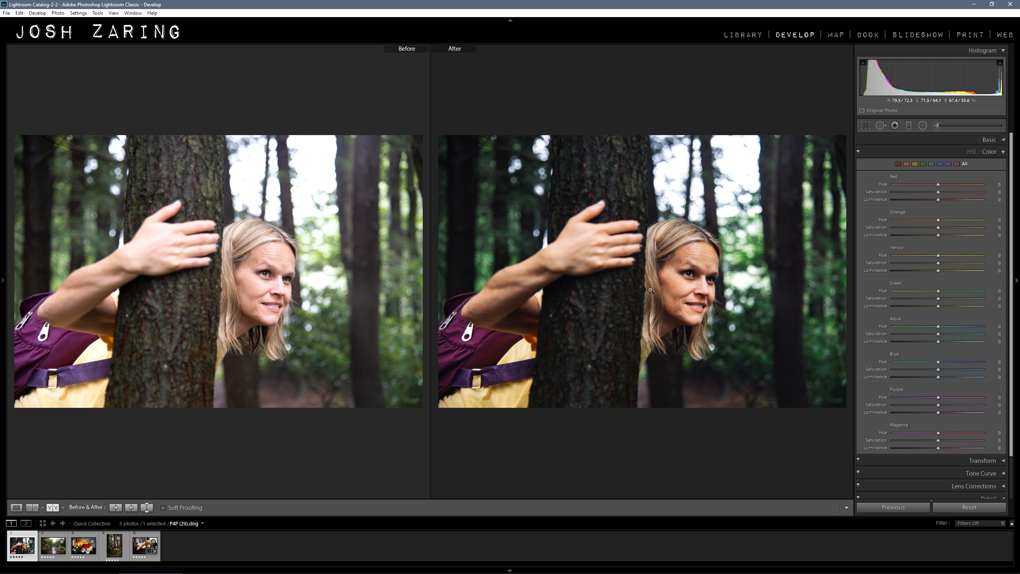
key(y)
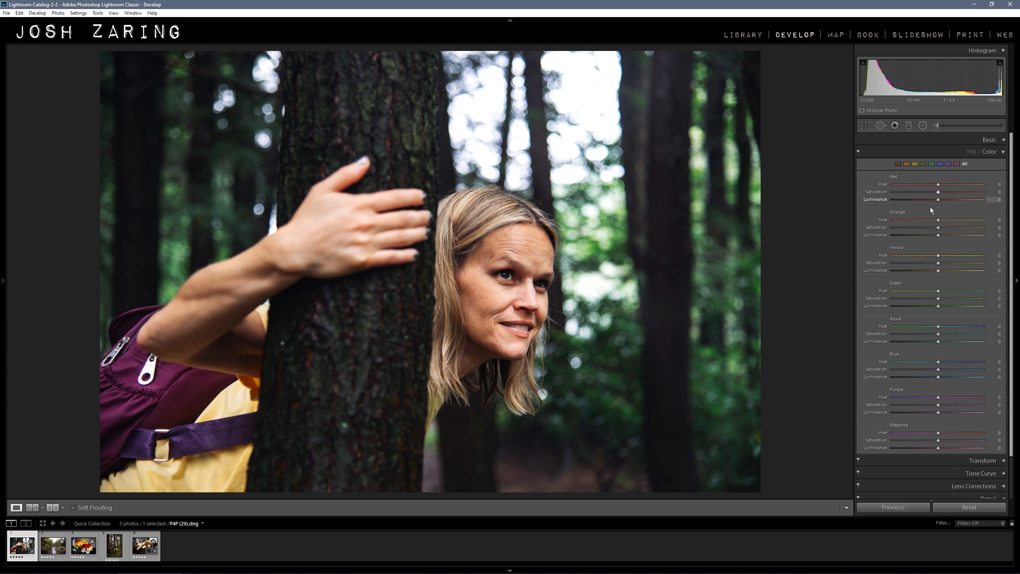
- Set the Red hue to -10, saturation to -40 and luminance to -30, and the Orange saturation to -17 and luminance to +10
drag(938, 184, 933, 186)
drag(944, 200, 932, 200)
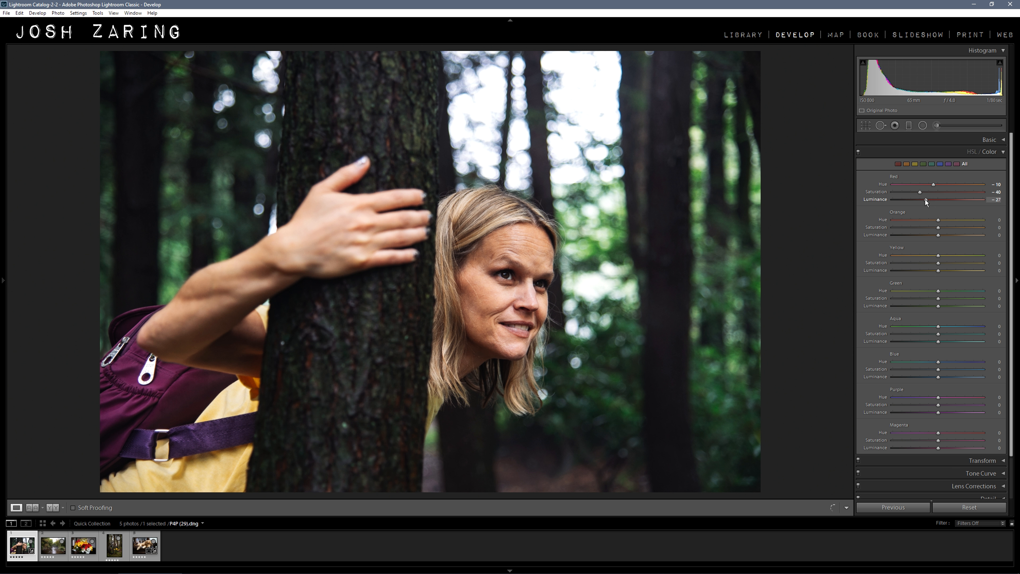
drag(926, 200, 925, 199)
drag(930, 231, 931, 230)
drag(940, 235, 944, 235)
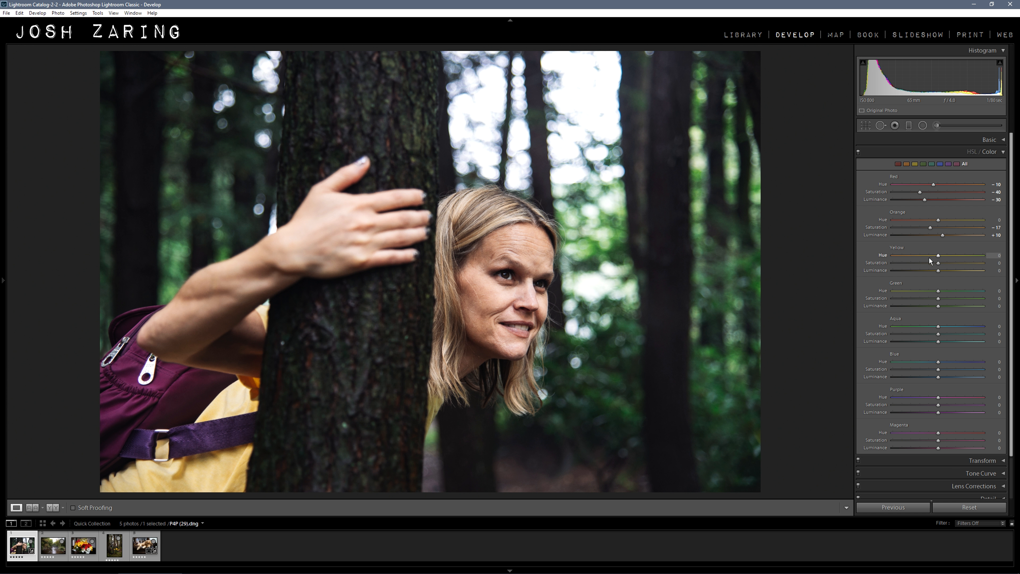
- Set the Yellow hue to -15, saturation to +20 and luminance to +10, testing the saturation extremes on the shirt
drag(929, 258, 935, 256)
drag(942, 262, 845, 269)
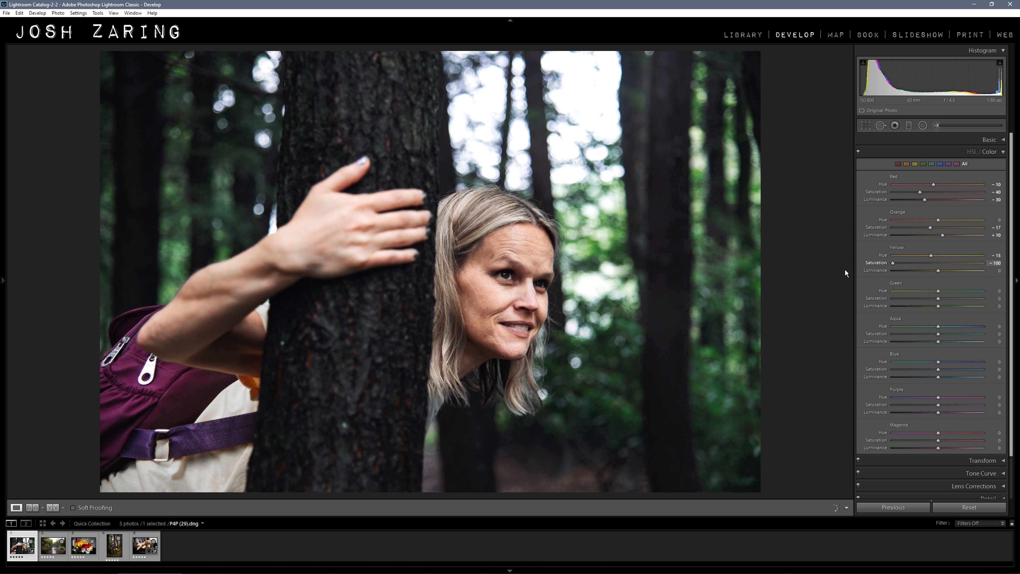
drag(922, 266, 967, 261)
drag(921, 260, 953, 264)
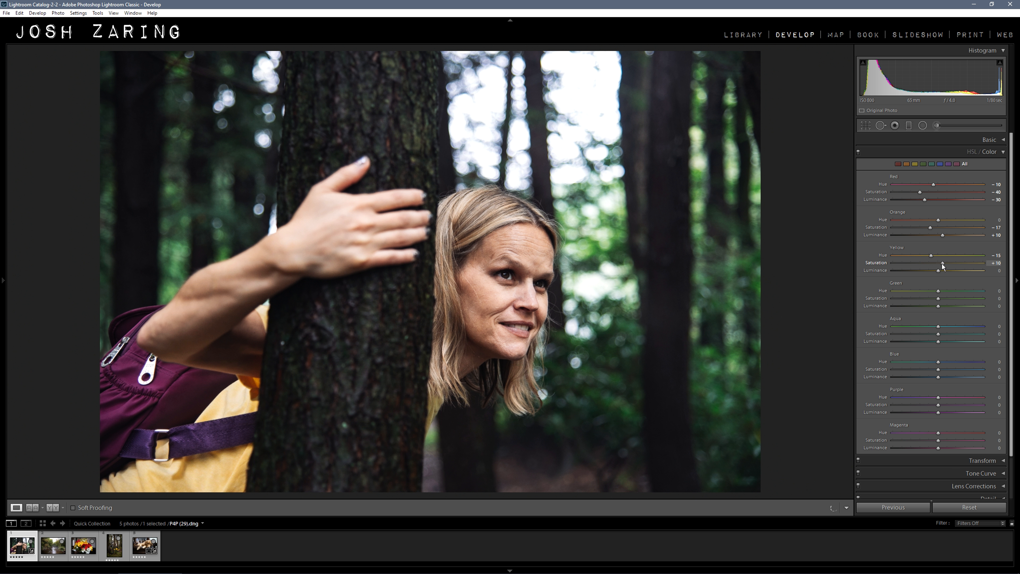
drag(942, 264, 948, 265)
drag(943, 272, 943, 272)
- Set the Green hue to +20, saturation to -57 and luminance to -18, comparing the foliage with the original
drag(939, 292, 955, 296)
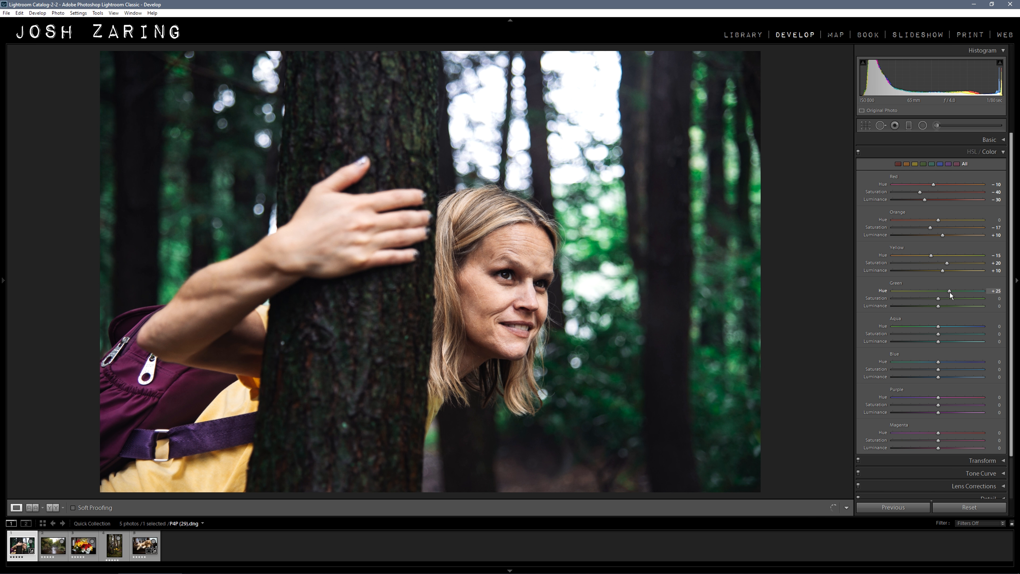
scroll(950, 292, down, 1)
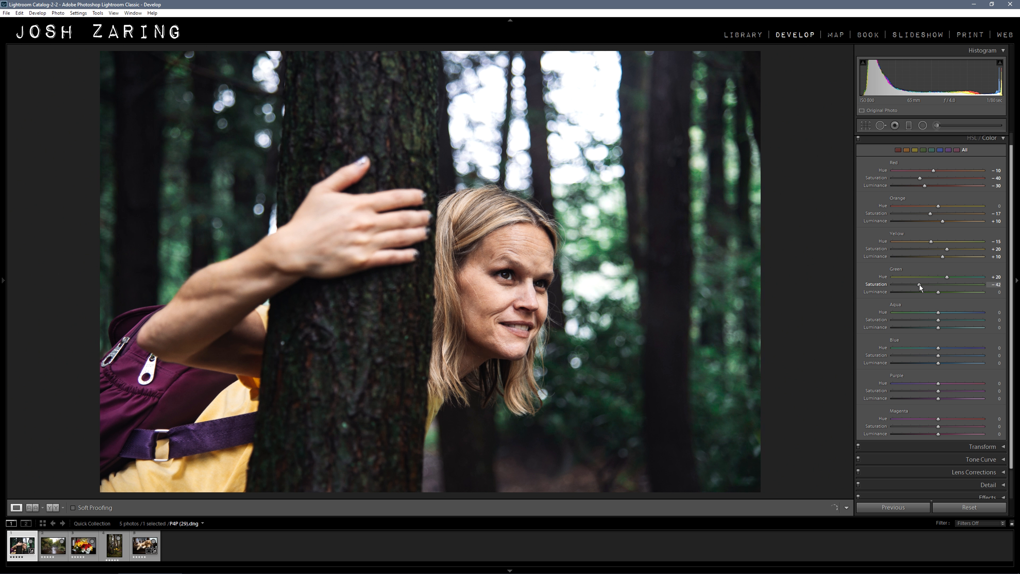
drag(919, 285, 914, 285)
key(y)
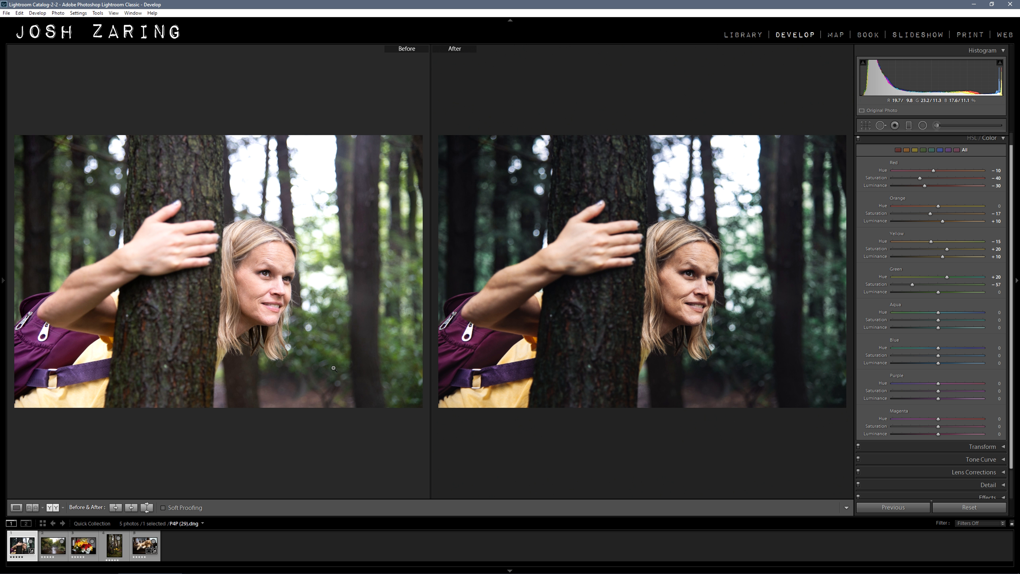
key(y)
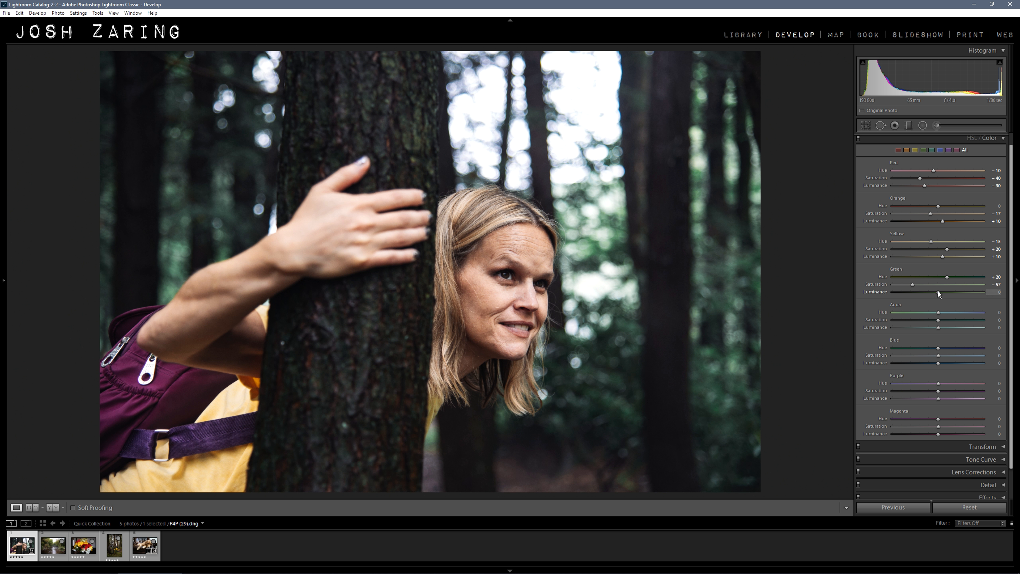
drag(933, 291, 929, 293)
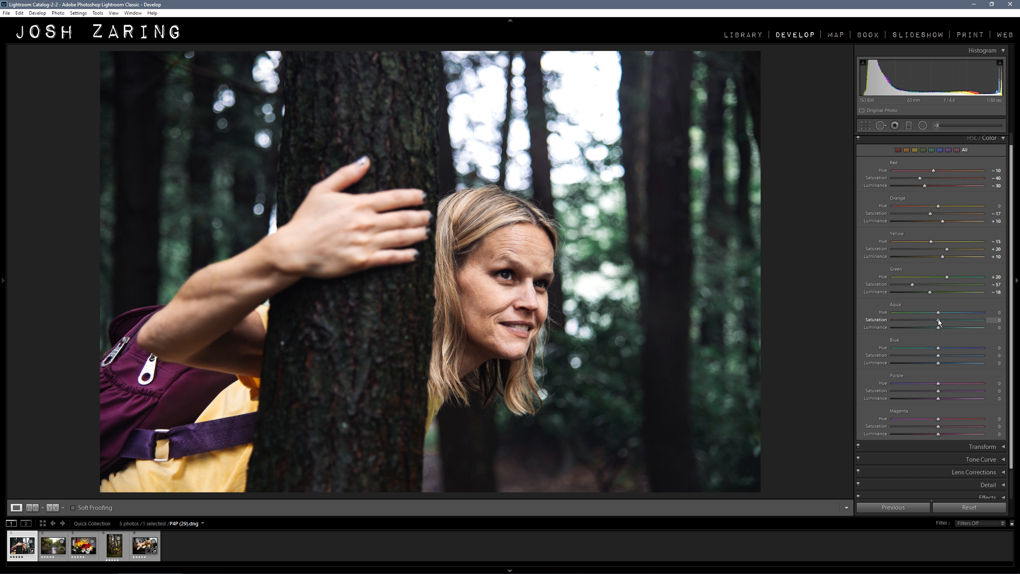
- Set the Aqua saturation to -20 and its luminance to -15
drag(939, 321, 929, 321)
drag(939, 328, 935, 331)
drag(934, 331, 933, 330)
- Set the Blue hue to -25, saturation to -29 and luminance to -30
scroll(883, 333, down, 1)
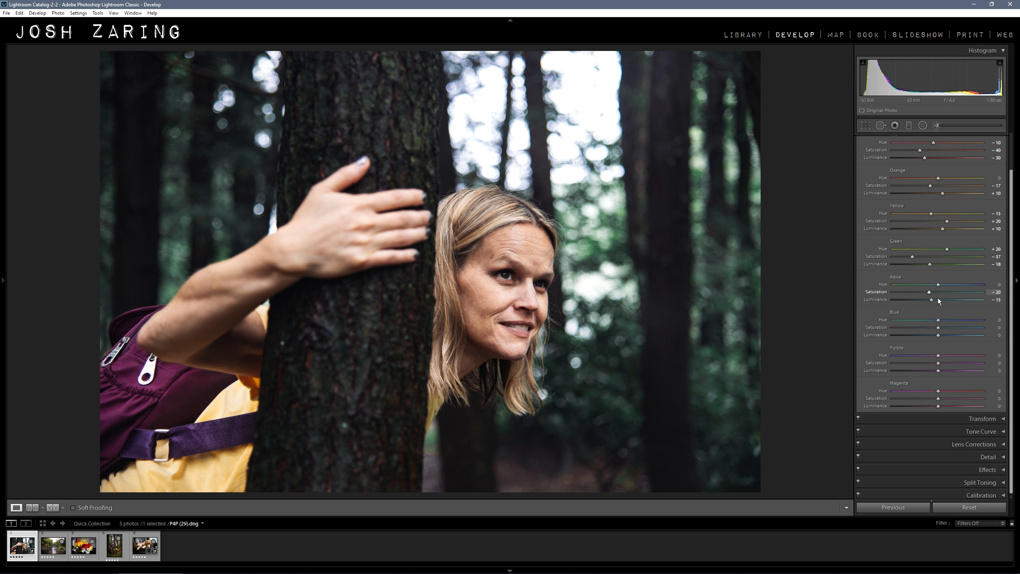
drag(939, 322, 928, 323)
drag(939, 329, 925, 330)
drag(935, 336, 929, 336)
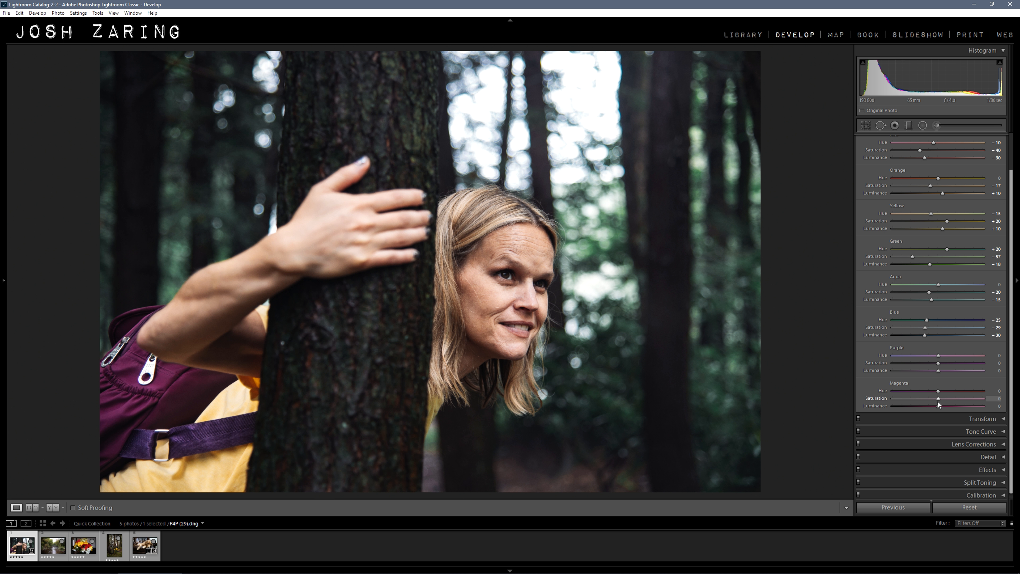
- Set the Magenta saturation to -10 and hue to -100, checking the backpack fabric up close
drag(938, 400, 937, 400)
click(132, 385)
drag(132, 384, 313, 252)
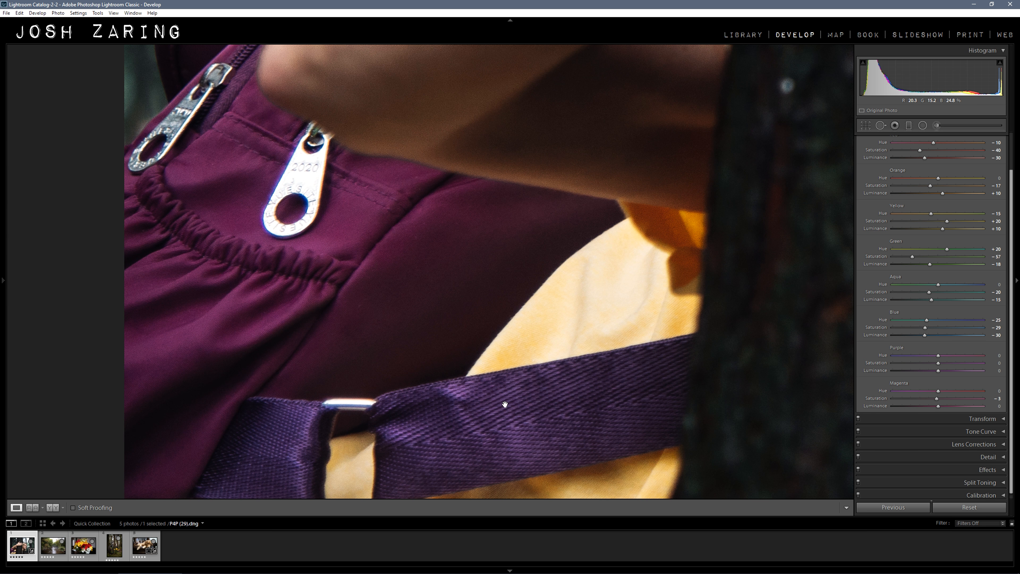
mouse_move(330, 203)
mouse_down()
mouse_move(346, 235)
mouse_move(343, 195)
mouse_up()
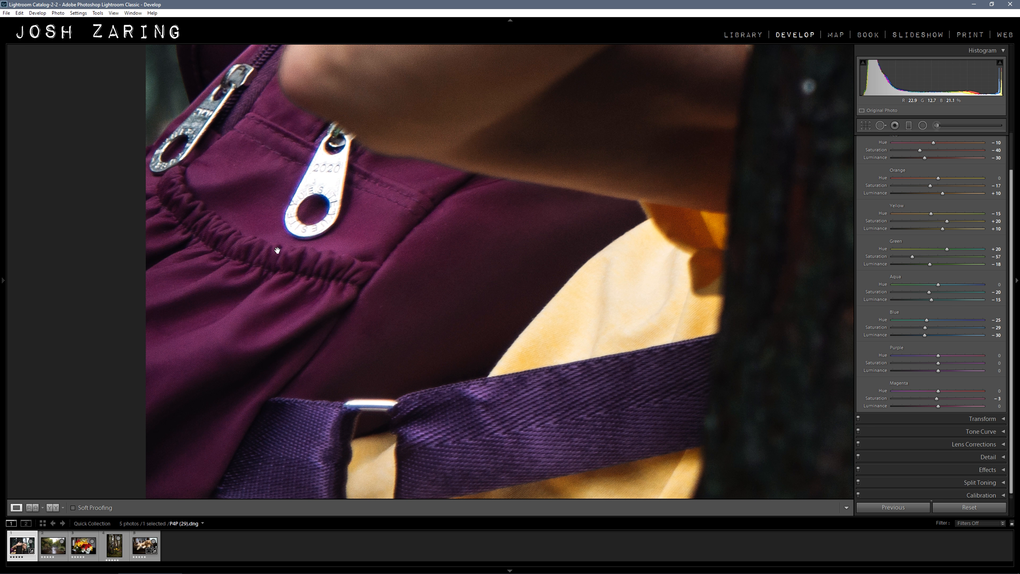
click(426, 249)
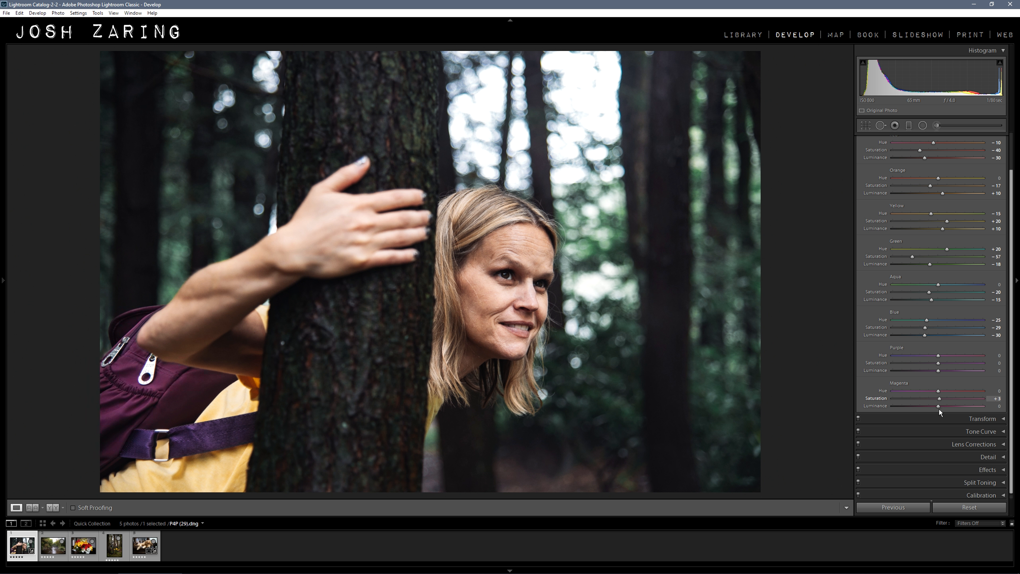
drag(959, 407, 934, 408)
drag(938, 392, 891, 383)
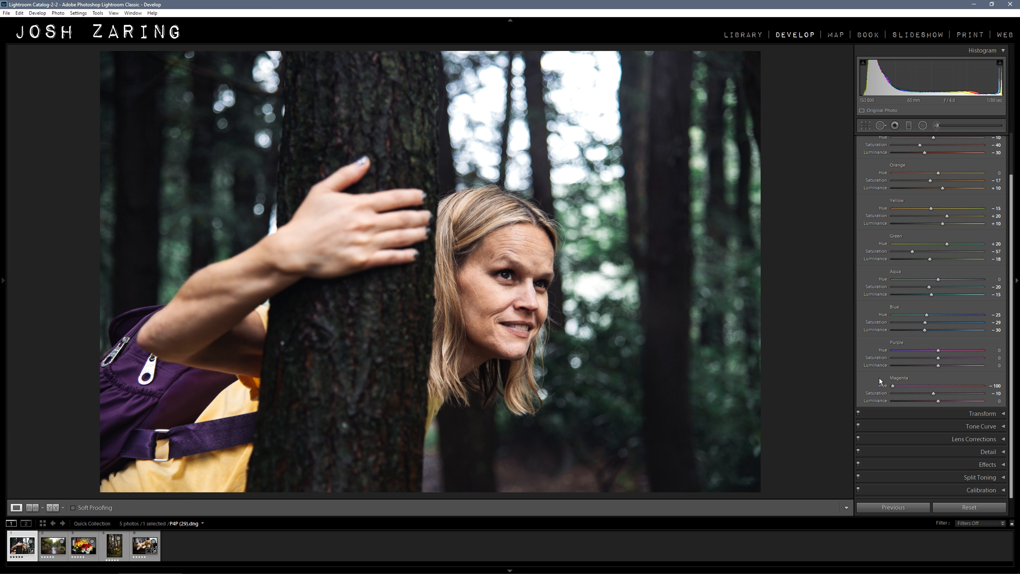
- Inspect the backpack and strap colors up close, and compare the whole portrait with its original side by side
click(157, 406)
drag(151, 454, 312, 217)
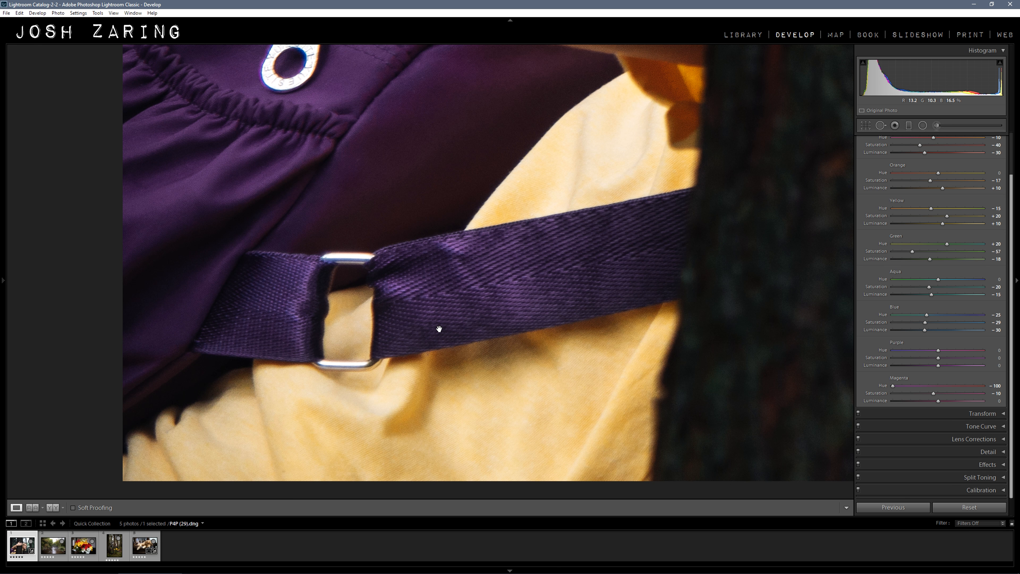
click(425, 246)
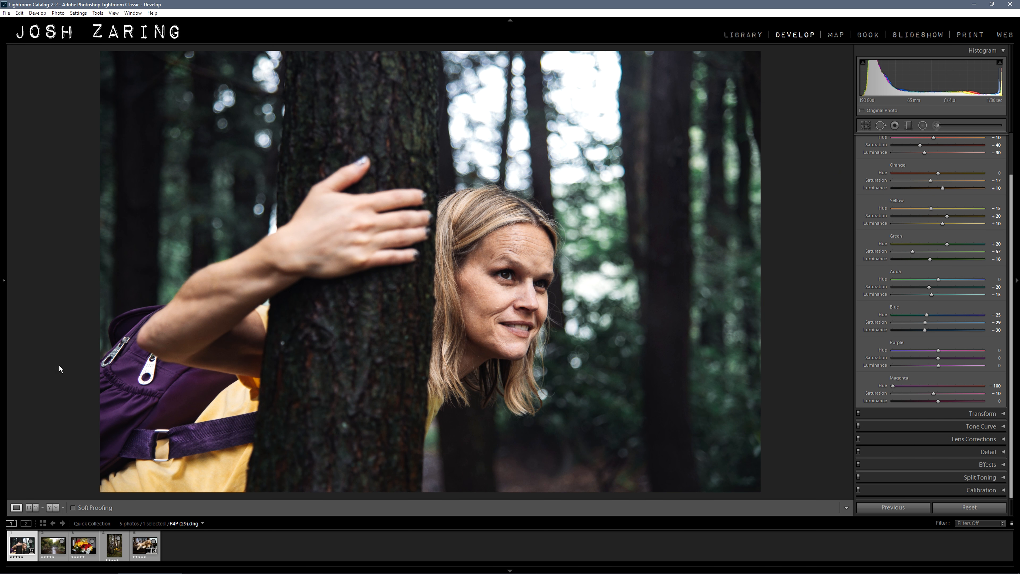
key(y)
click(150, 356)
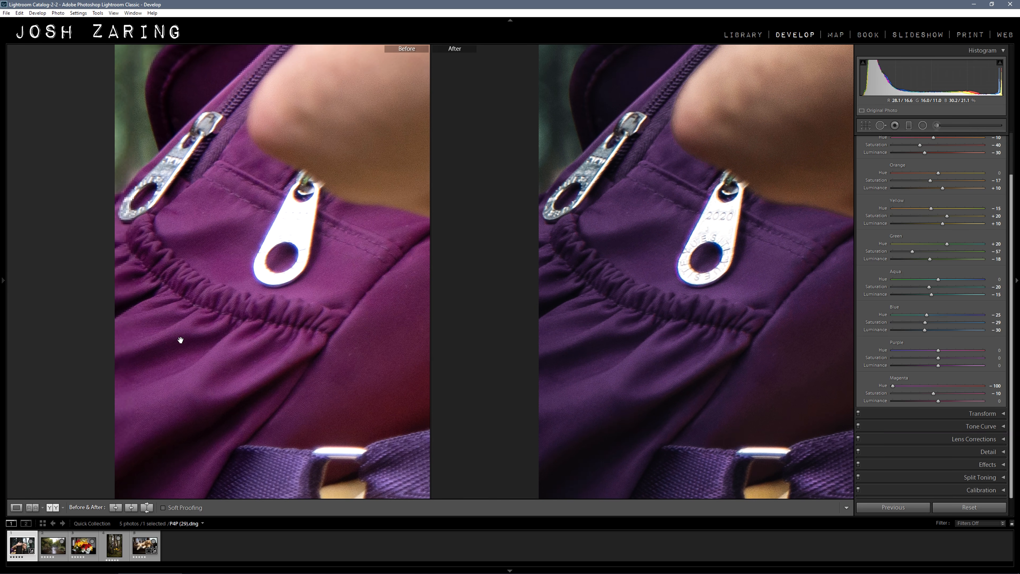
click(207, 328)
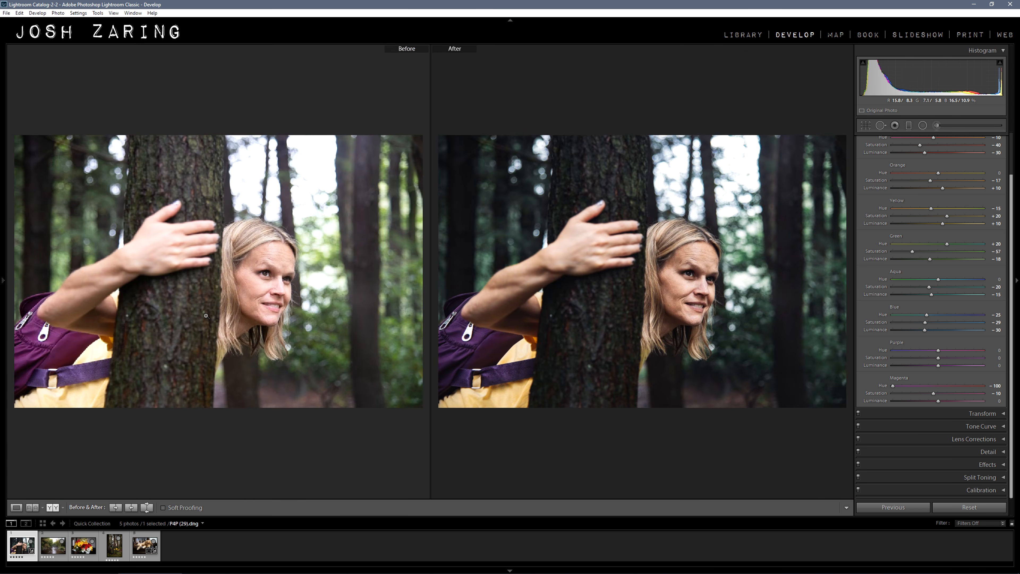
key(y)
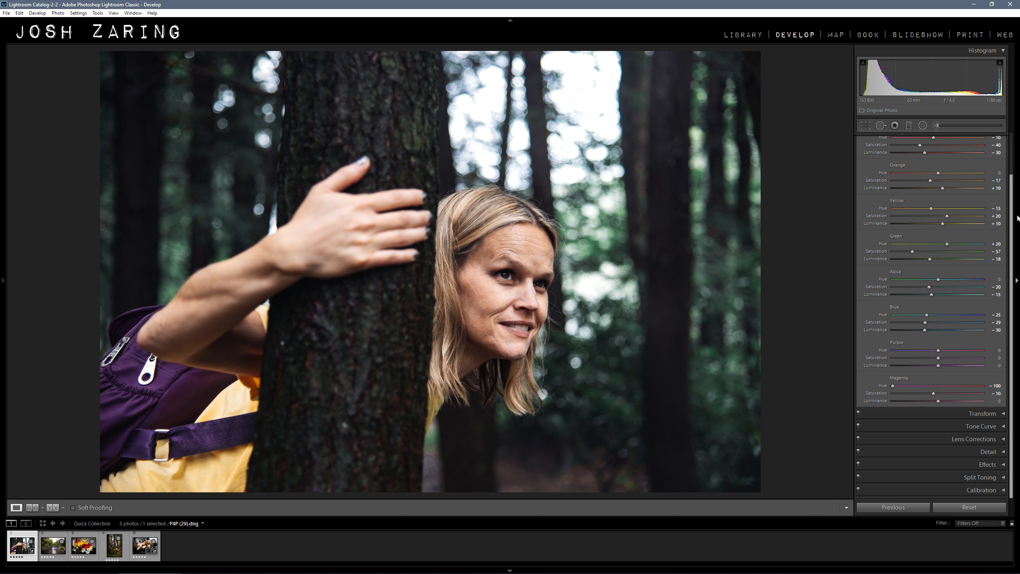
scroll(1013, 233, up, 3)
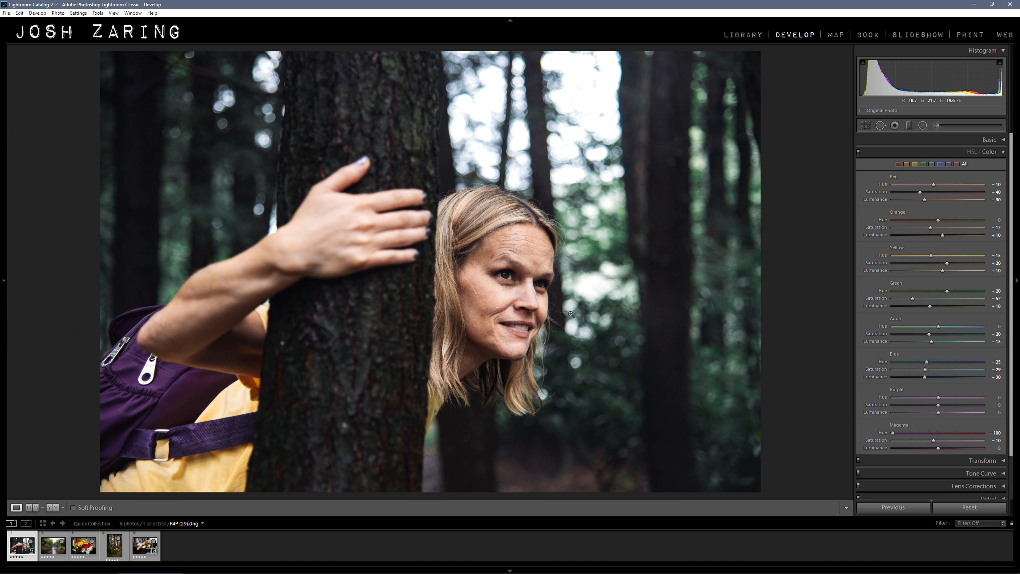
key(shift+y)
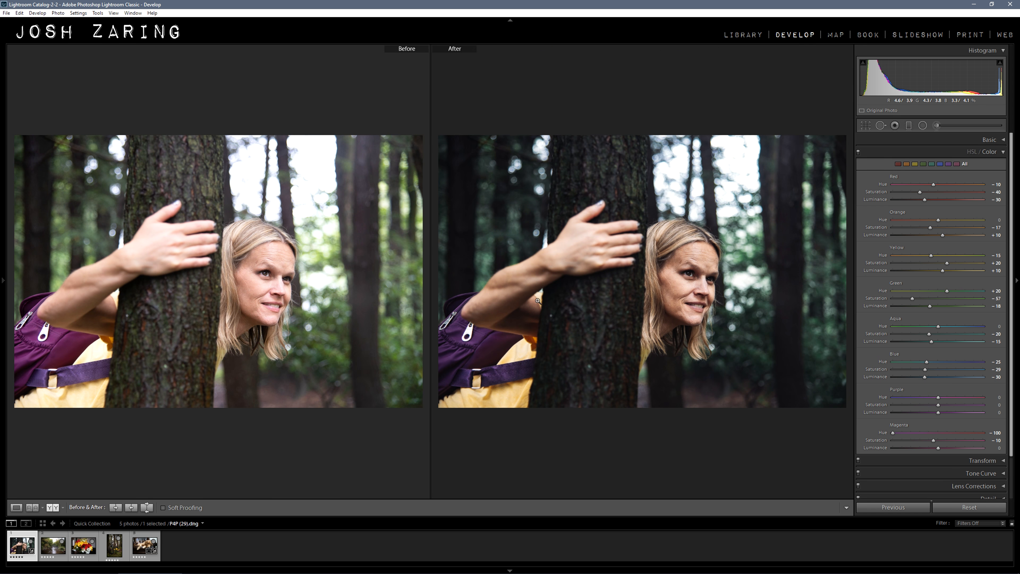
key(y)
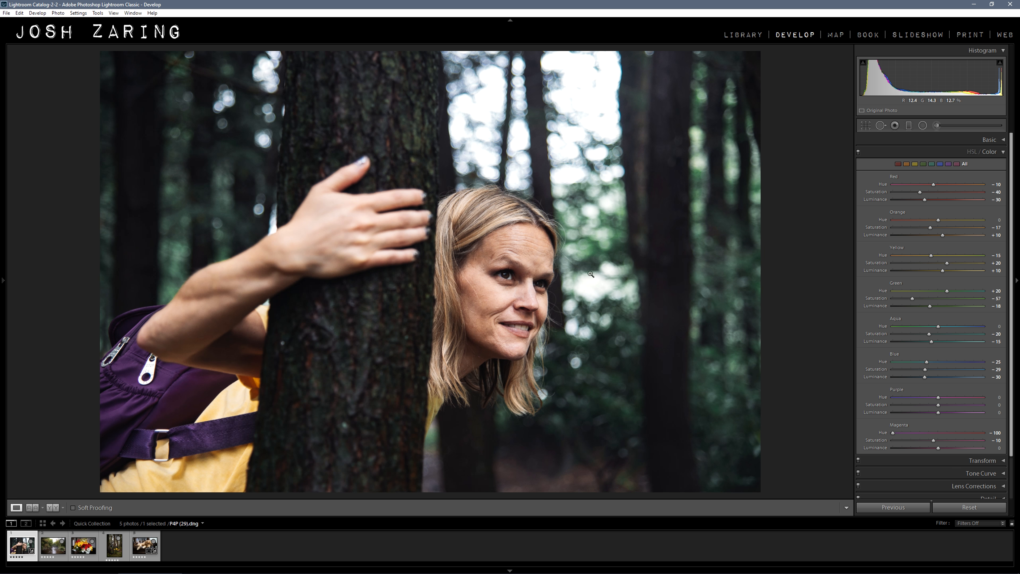
- Check the face up close, try extreme Orange saturation values against the skin tones, and set it to -7
click(476, 341)
drag(554, 192, 519, 371)
click(519, 371)
drag(932, 227, 984, 227)
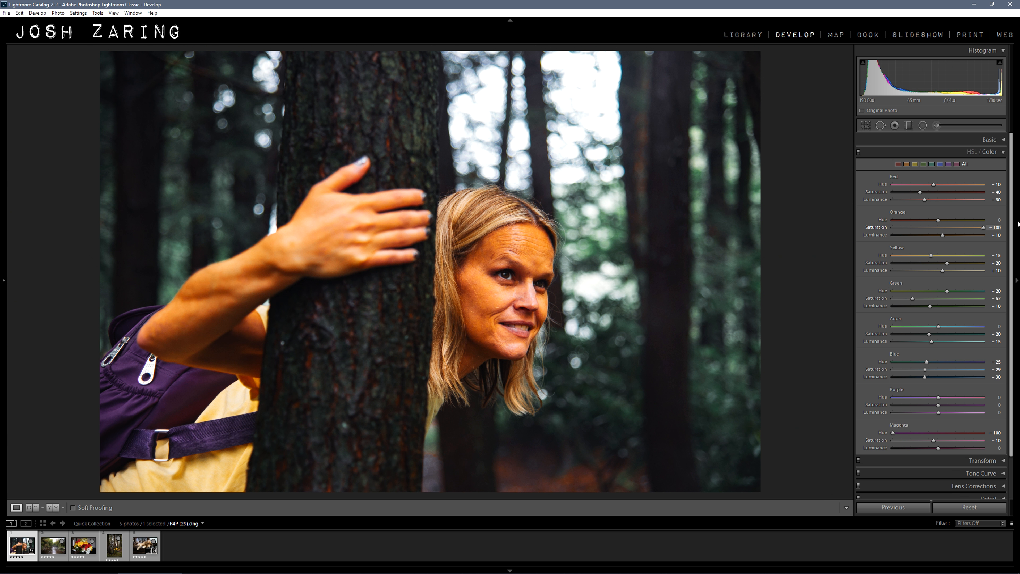
drag(986, 228, 991, 229)
drag(979, 228, 891, 227)
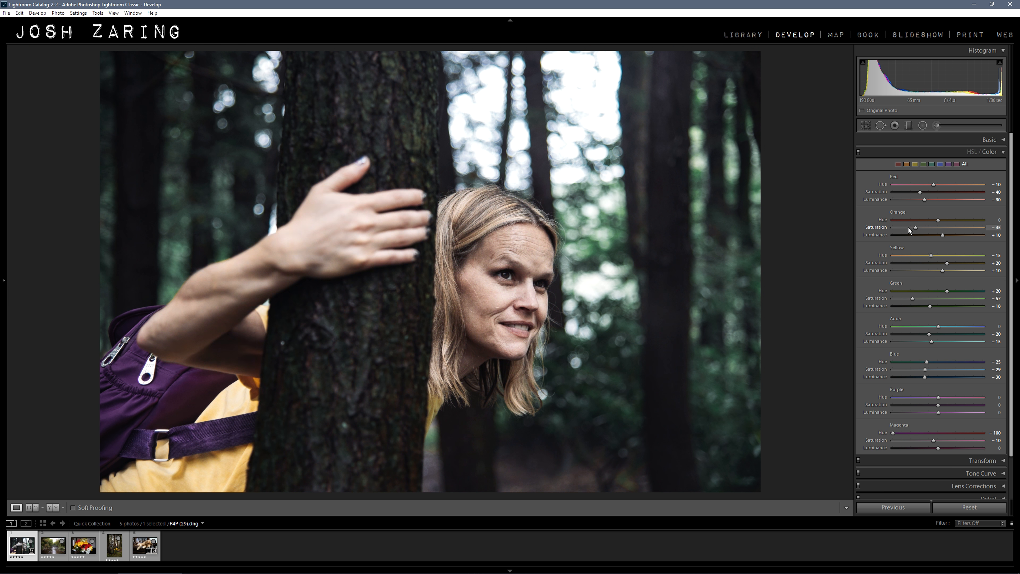
drag(887, 227, 923, 228)
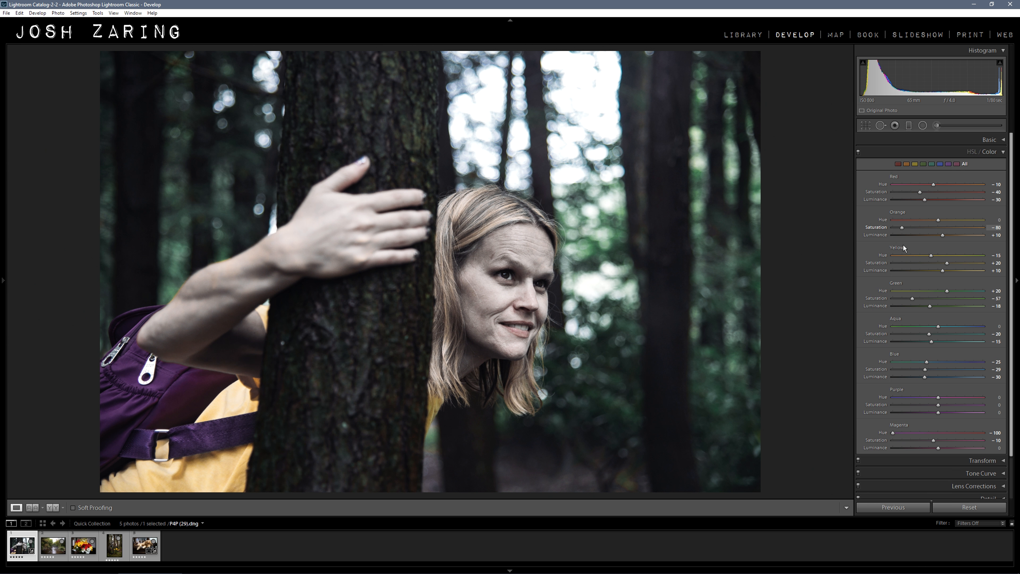
scroll(923, 241, down, 1)
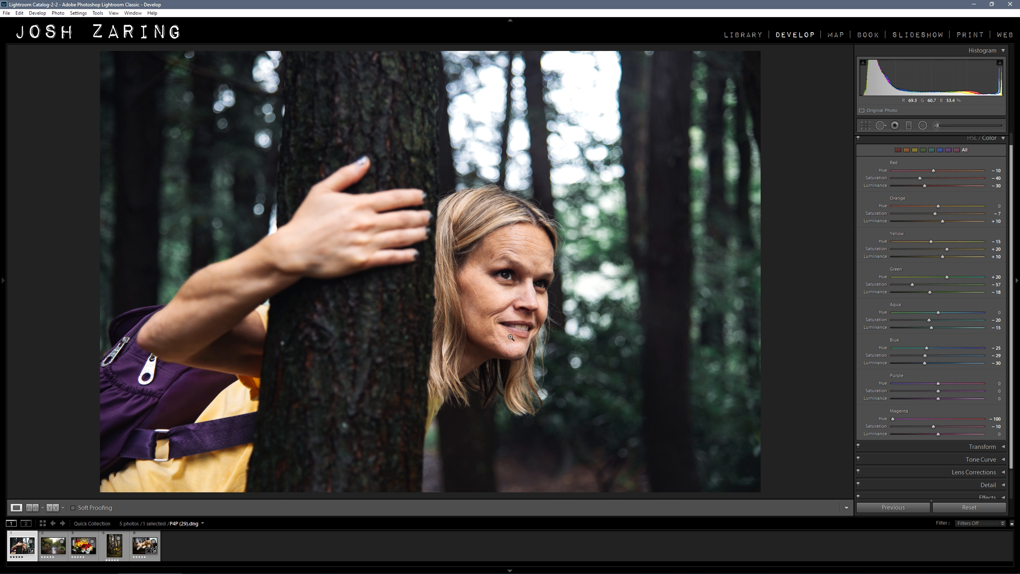
- Set the Red luminance to -59 while judging the lips and skin up close
click(517, 330)
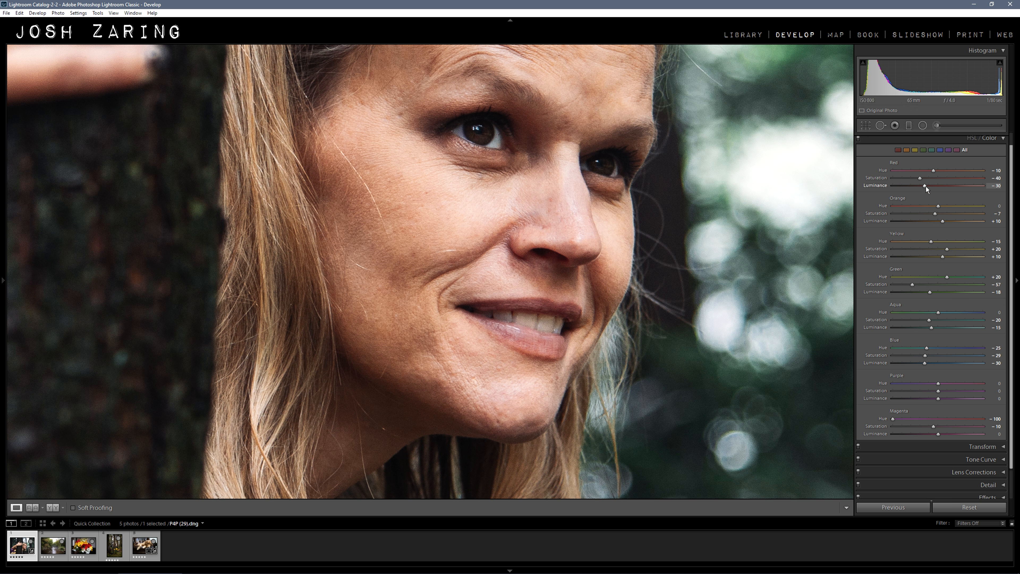
drag(919, 188, 907, 190)
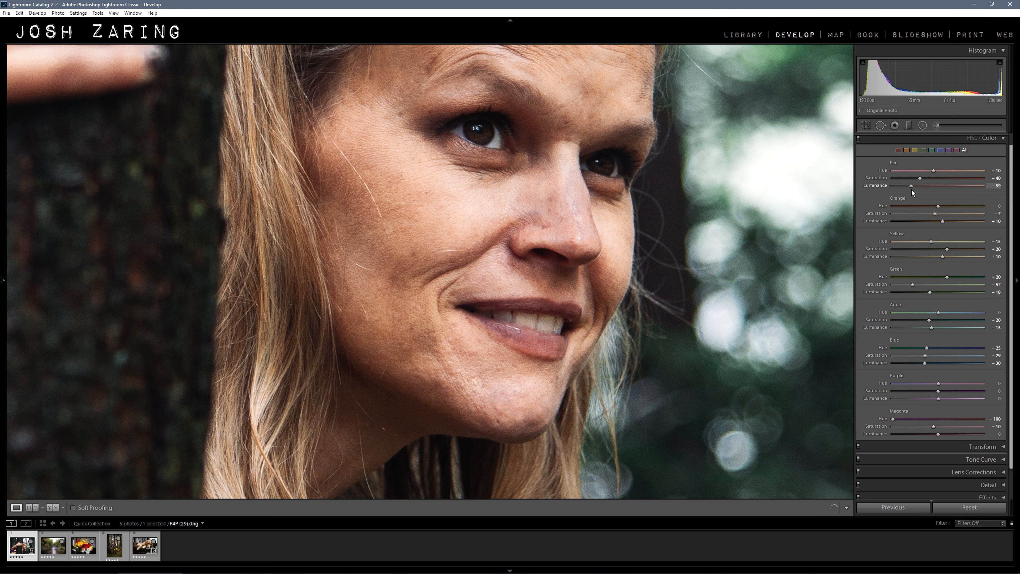
drag(911, 189, 913, 189)
click(438, 387)
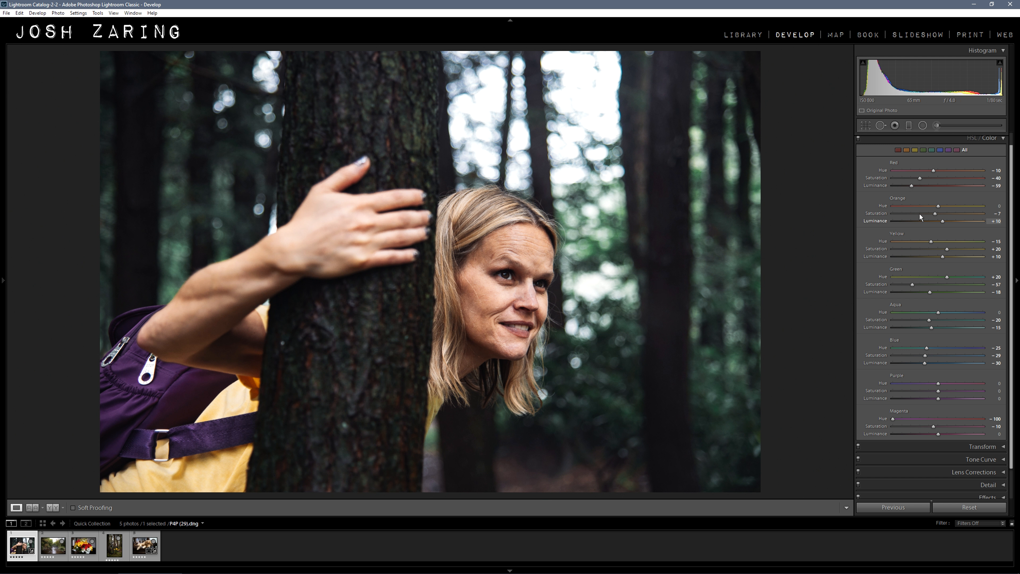
- Set the Red saturation to -26 and hue to +12, and the Orange saturation to -22
drag(920, 178, 924, 180)
drag(929, 178, 927, 179)
drag(943, 170, 944, 170)
- Synchronize the forest portrait's develop settings to the other four photos, leaving white balance out
key(ctrl+1)
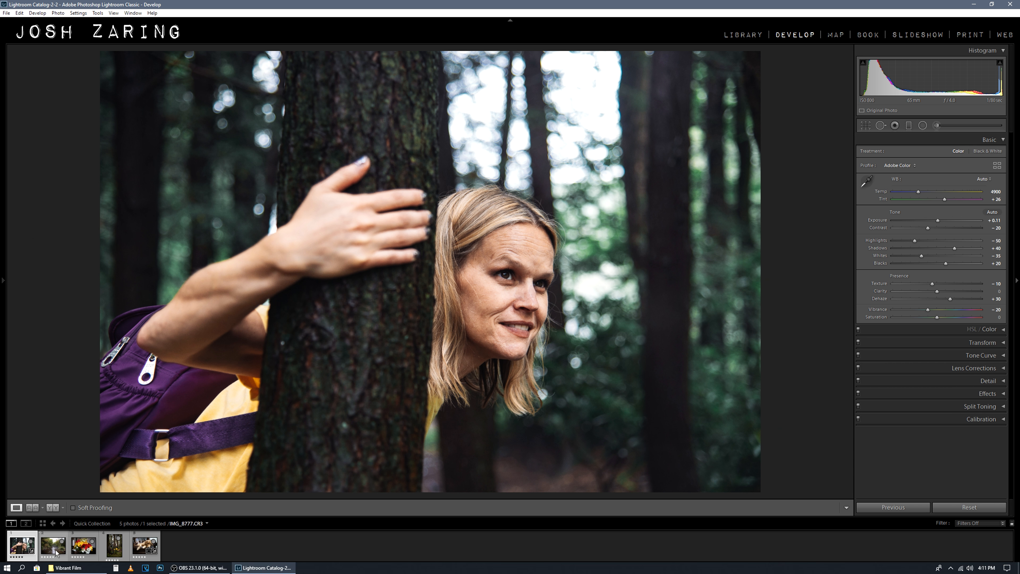
shift+click(147, 547)
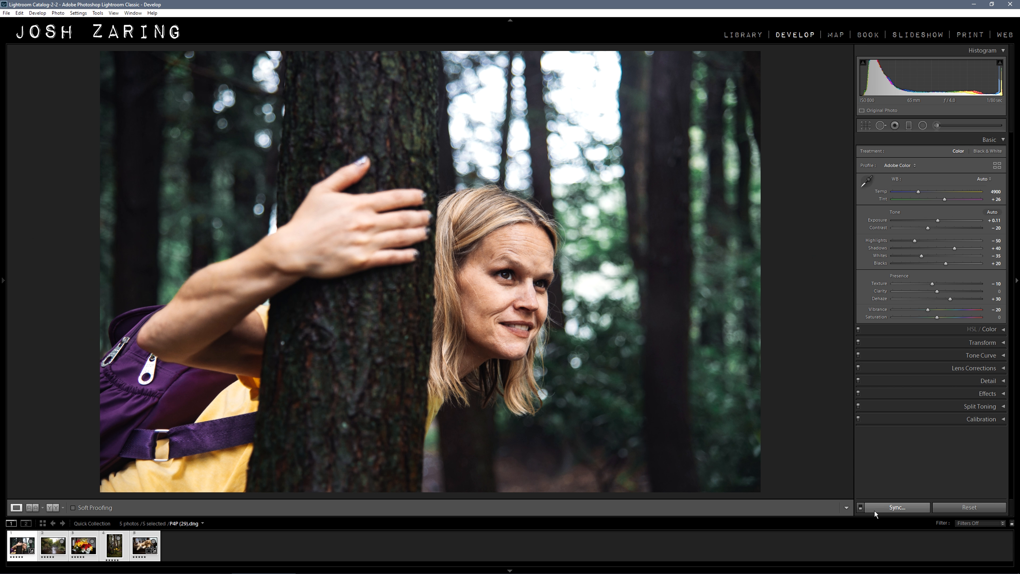
click(877, 509)
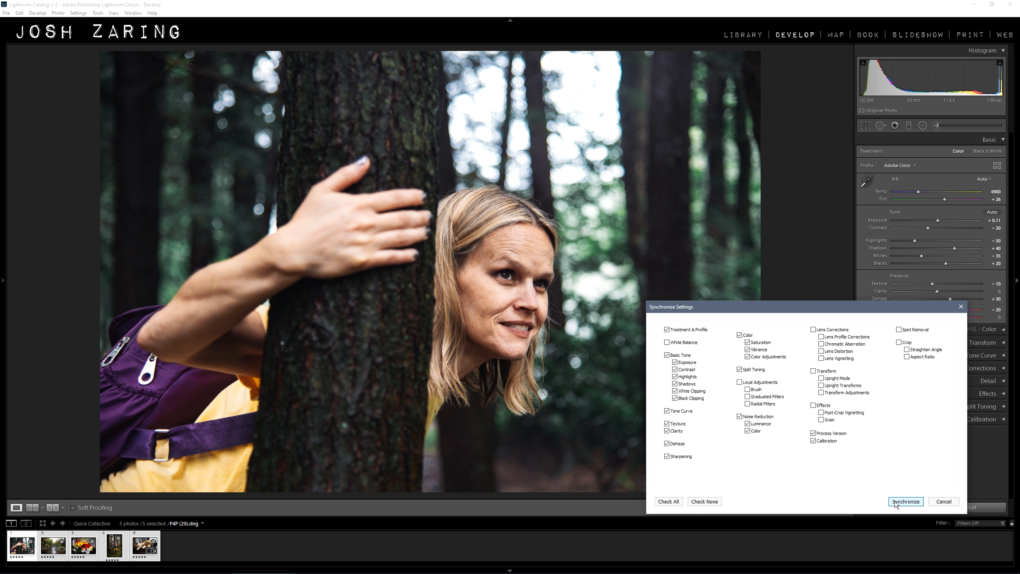
click(906, 502)
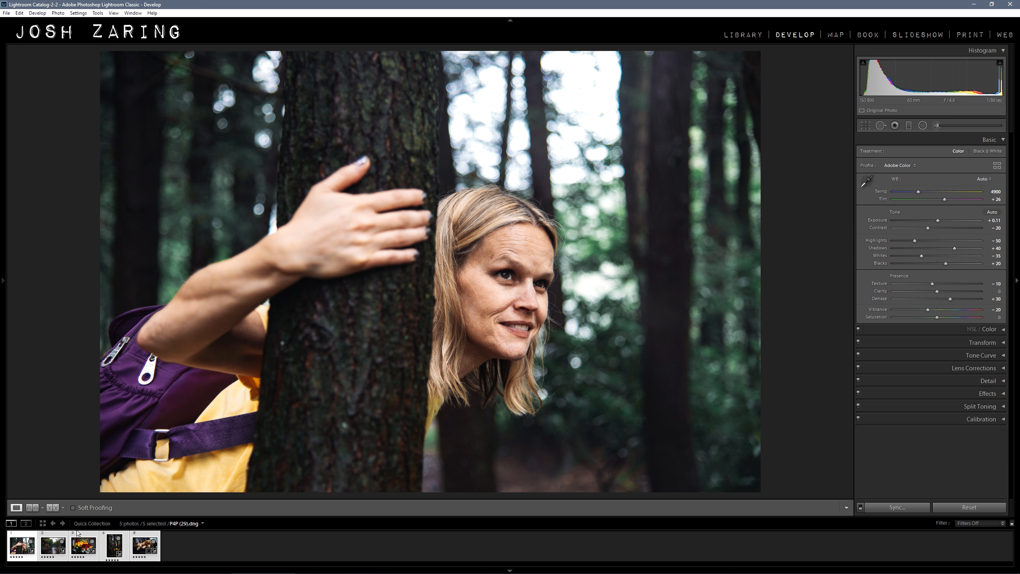
- Select only the creek photo and compare it side by side with its original
click(53, 556)
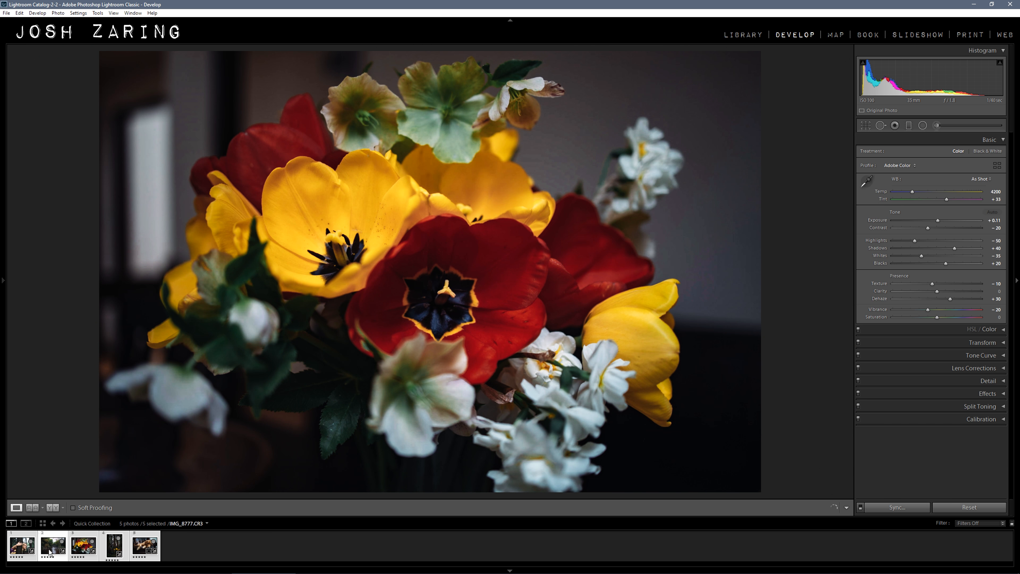
key(ctrl+d)
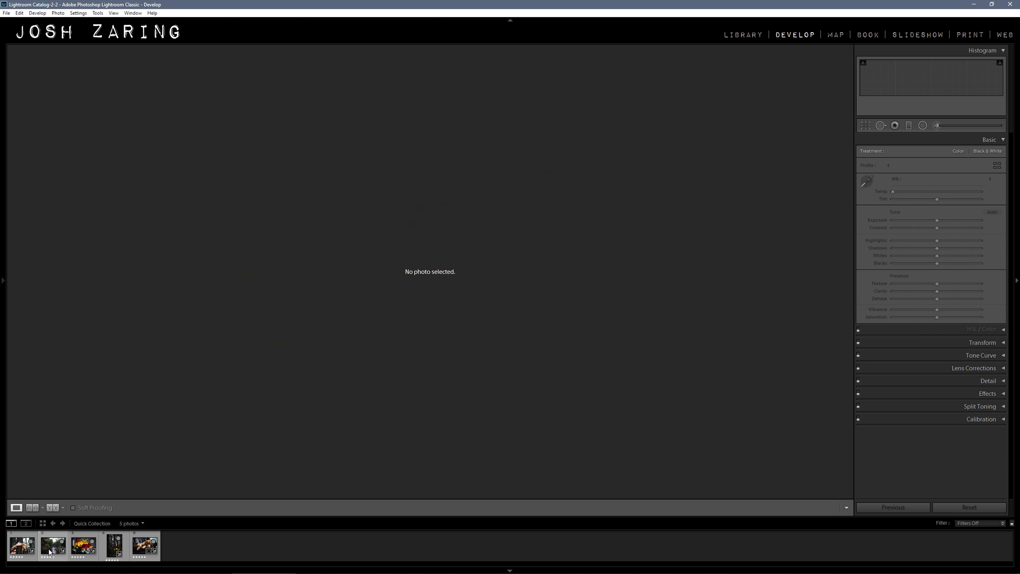
click(50, 553)
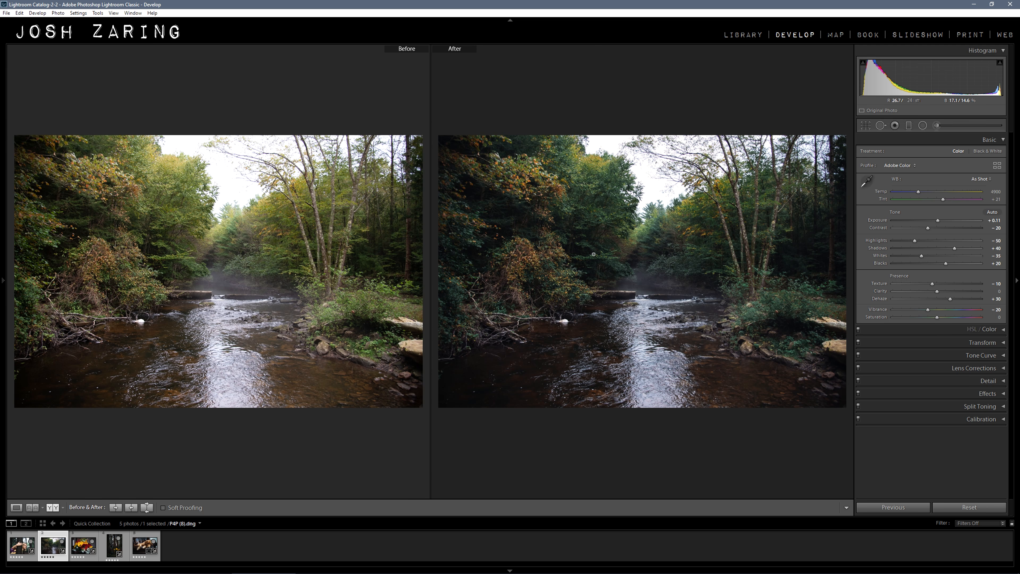
key(y)
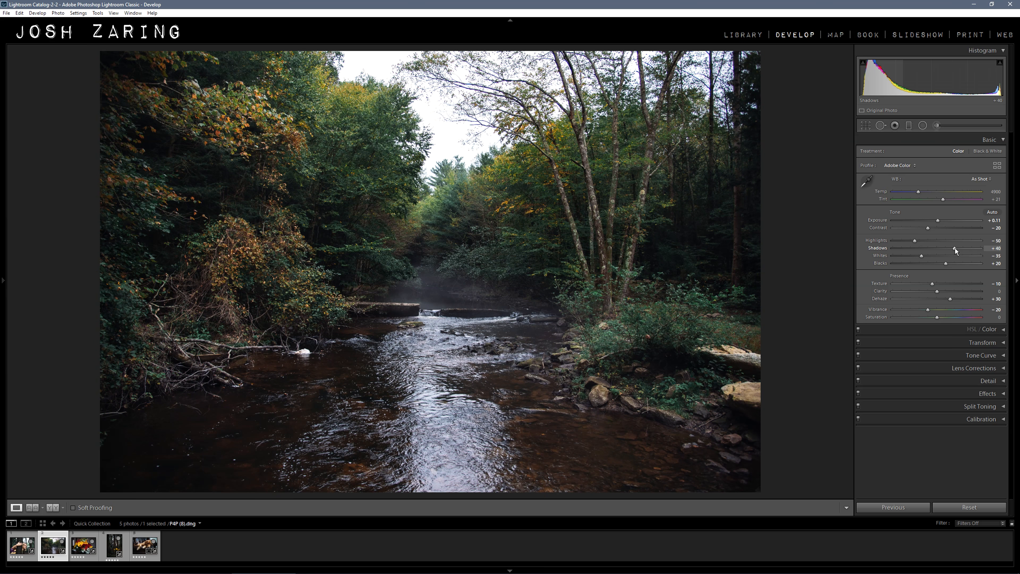
- Set the creek photo's Shadows to +63, Texture to +10 and Dehaze to +63, resetting Clarity to 0 after trying a lower value
drag(956, 249, 966, 248)
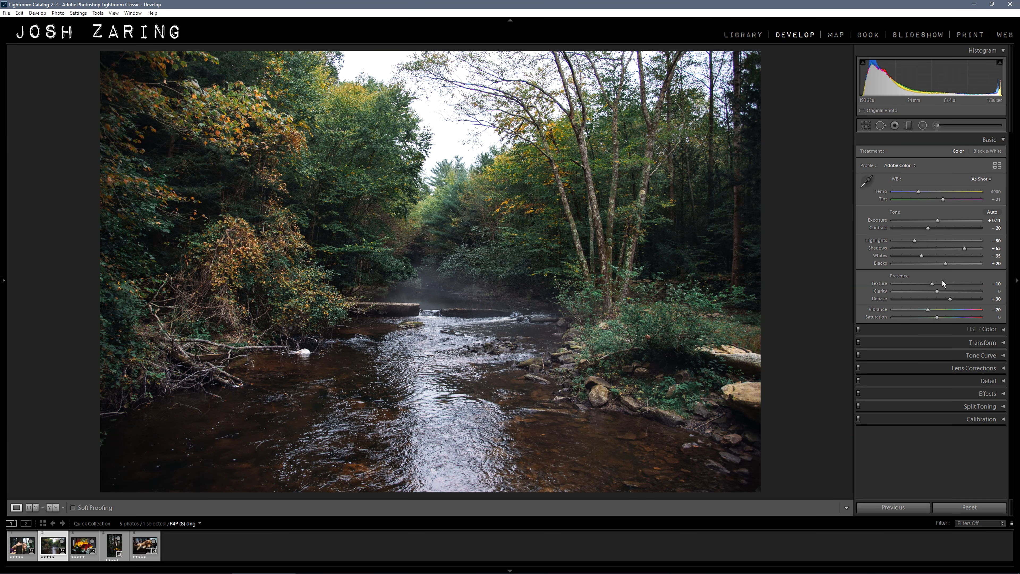
mouse_move(935, 286)
mouse_down()
mouse_move(982, 285)
mouse_move(946, 285)
mouse_up()
mouse_move(951, 292)
mouse_down()
mouse_move(963, 293)
mouse_move(933, 295)
mouse_up()
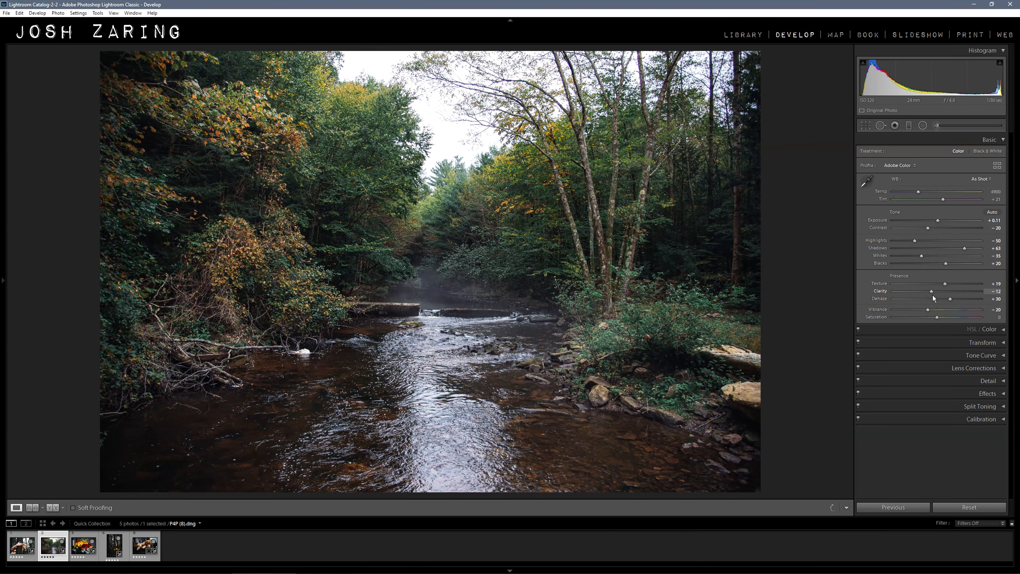
double_click(884, 291)
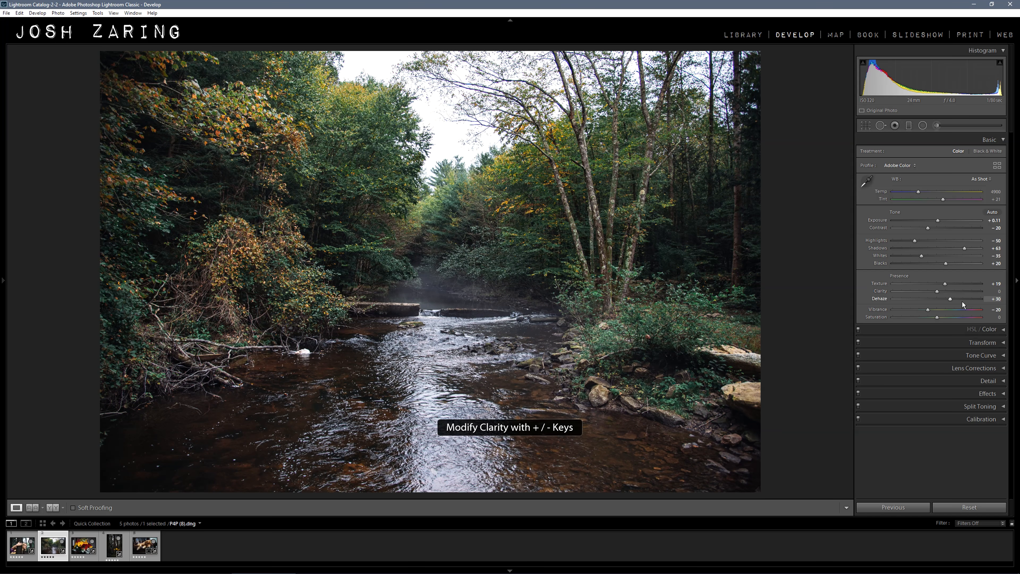
drag(955, 299, 962, 300)
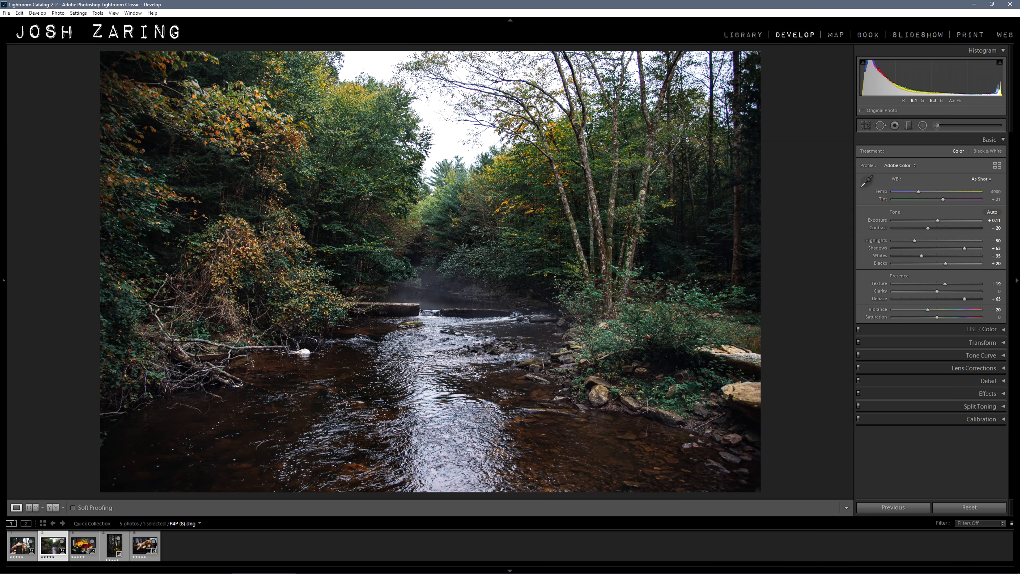
drag(946, 284, 942, 284)
- Try strongly reduced and maximum Vibrance on the creek photo, and set it to +9
drag(928, 310, 904, 313)
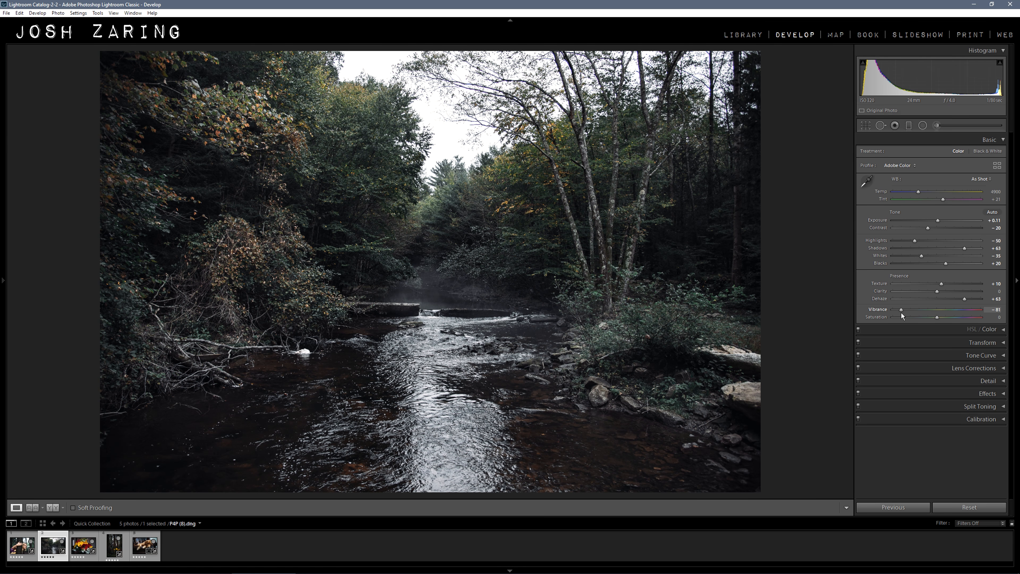
drag(904, 313, 938, 313)
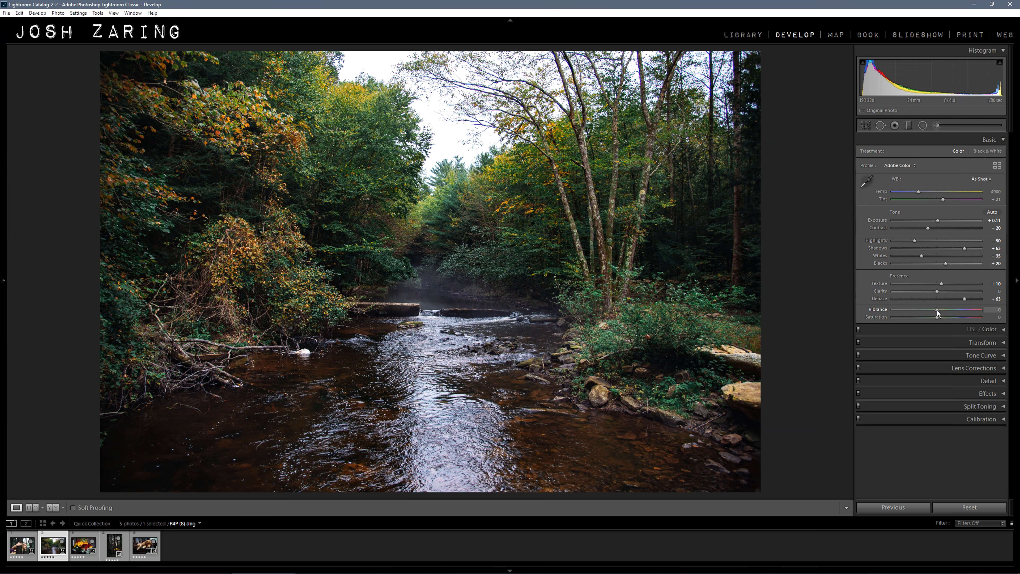
drag(938, 313, 990, 311)
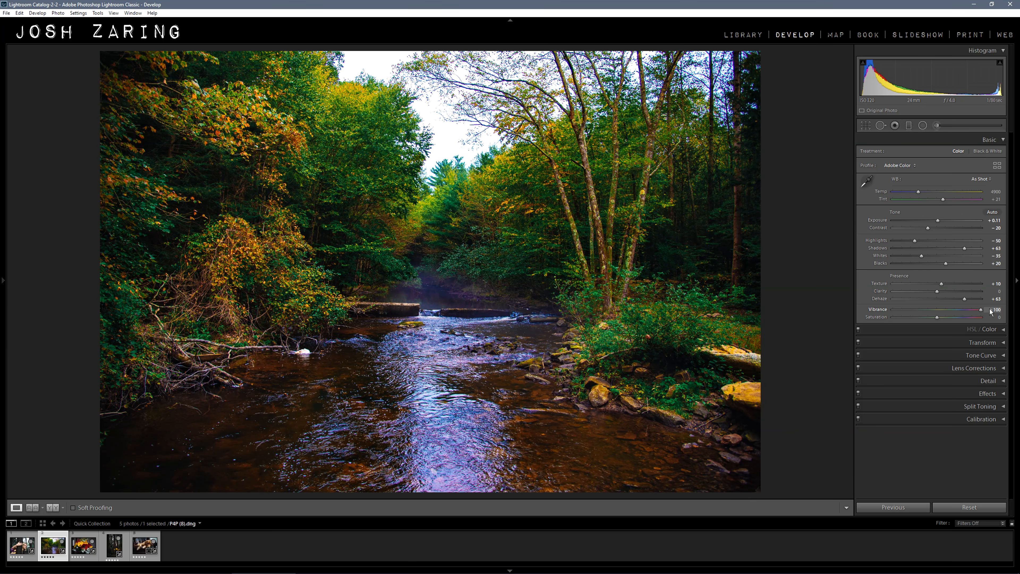
drag(989, 312, 942, 320)
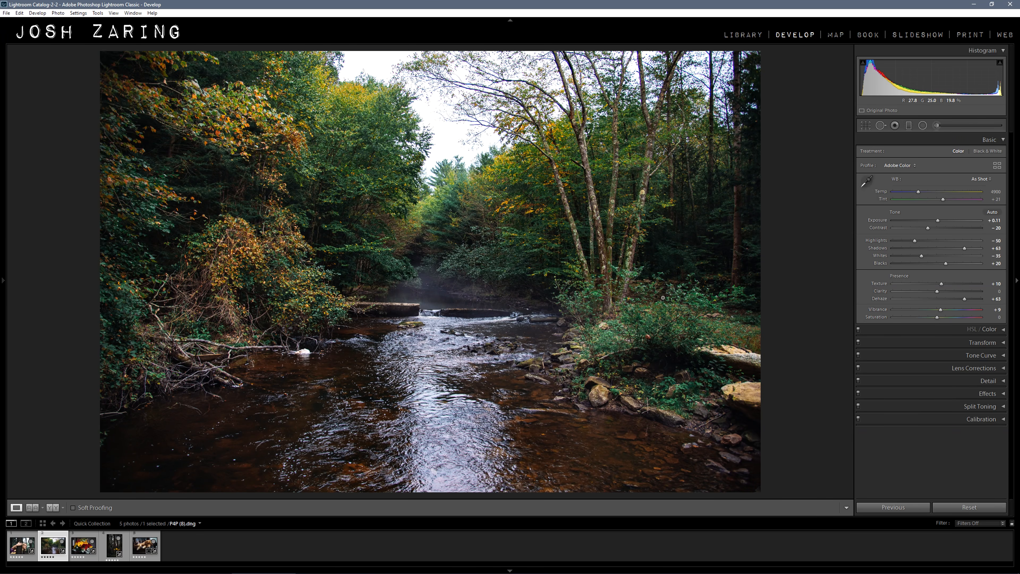
- Inspect the mist over the creek up close, and set the Purple saturation to -85 and the Magenta saturation to -67
click(660, 232)
drag(150, 291, 690, 200)
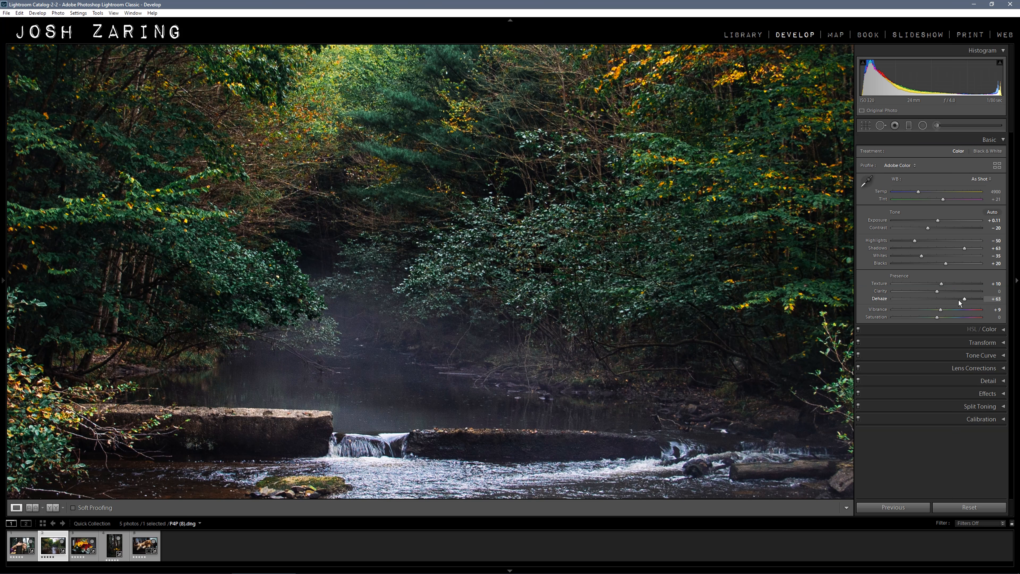
click(345, 348)
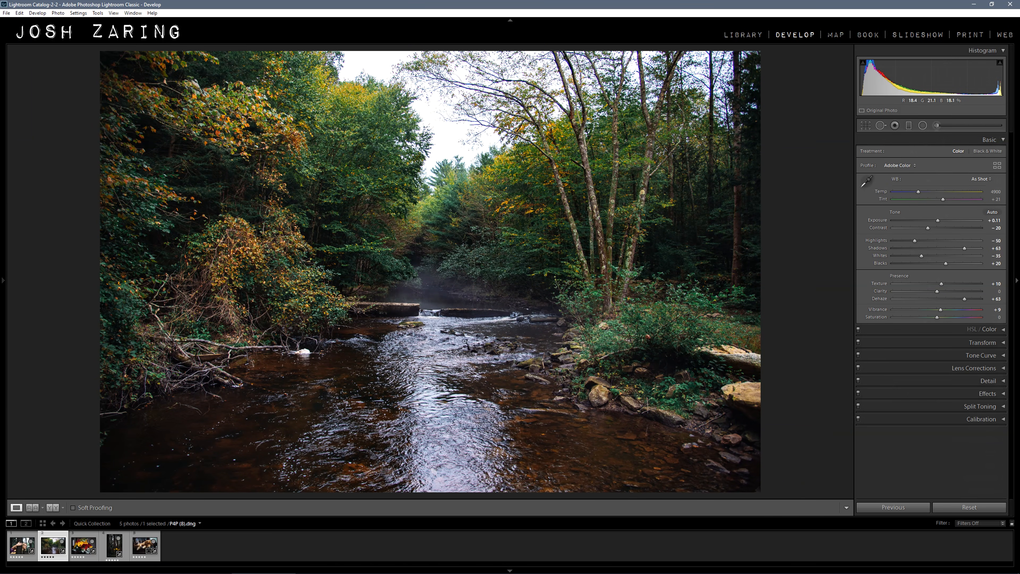
key(ctrl+3)
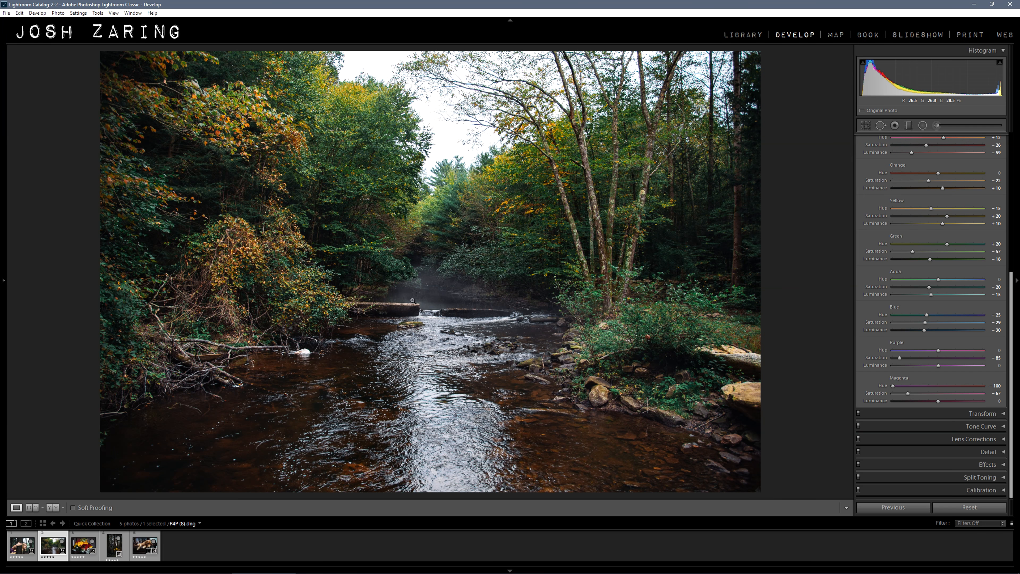
- Compare the tulip bouquet photo with its original, and set its Green hue to +27, saturation to -72 and luminance to +69
click(79, 548)
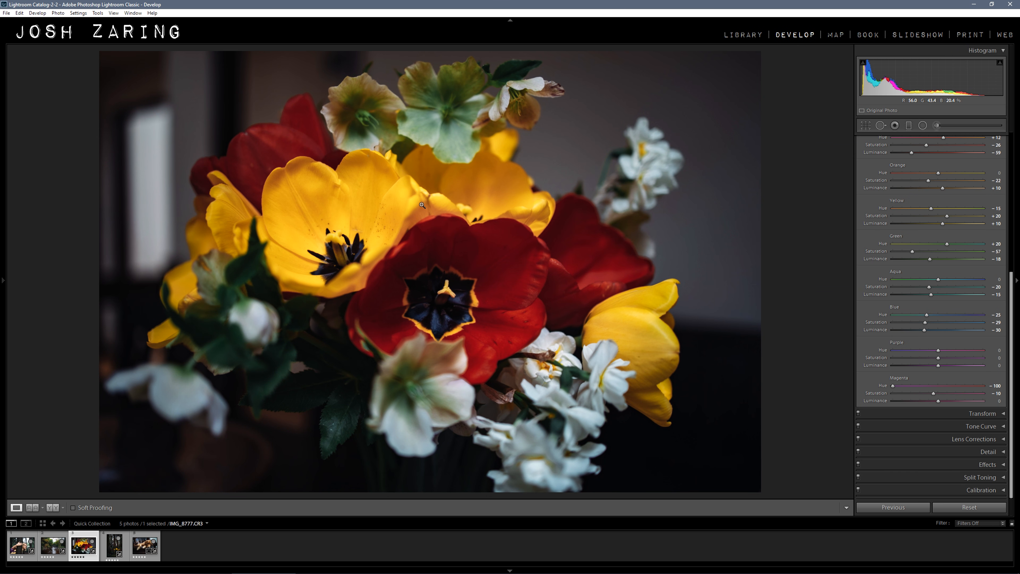
key(y)
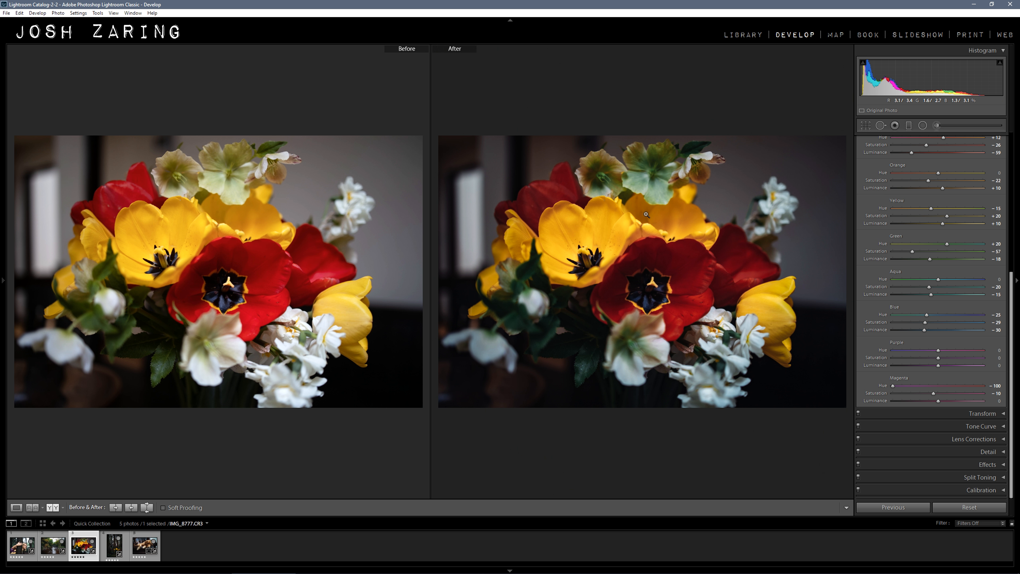
click(224, 171)
click(223, 170)
drag(947, 243, 913, 249)
drag(893, 251, 971, 258)
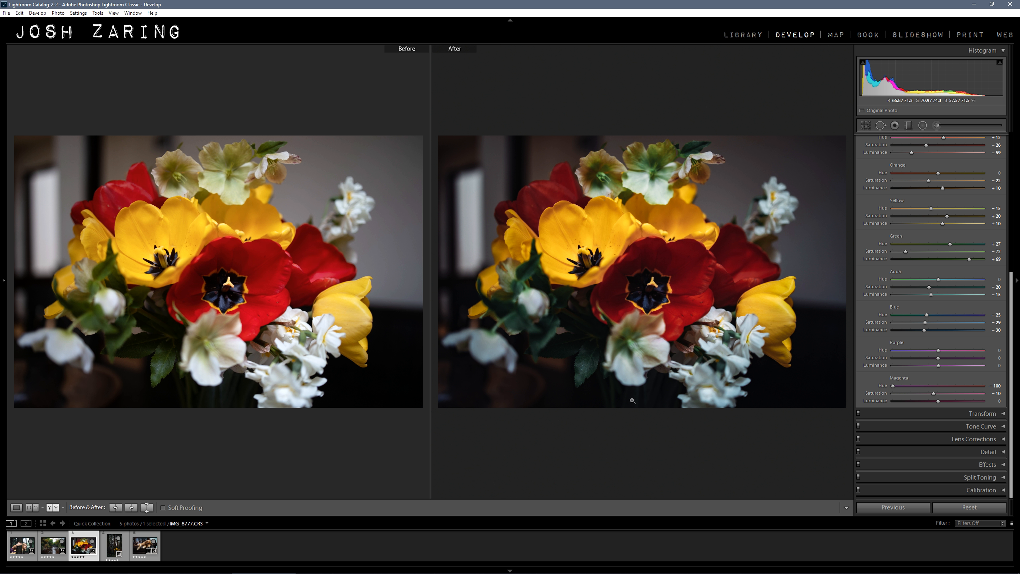
- Inspect the dark green leaf of the bouquet up close beside its original, and return to the single-photo view
click(573, 362)
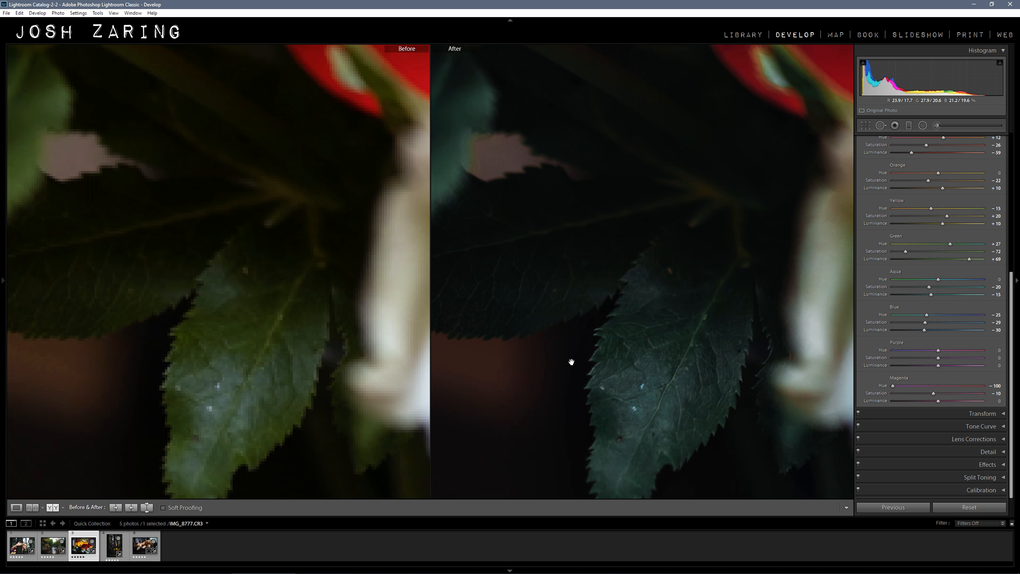
drag(595, 346, 579, 327)
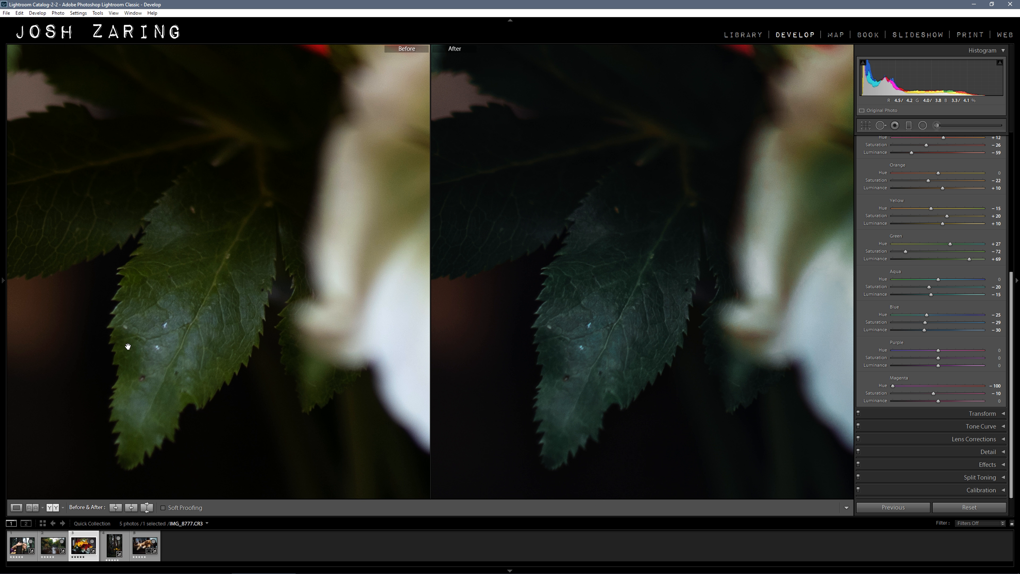
click(225, 300)
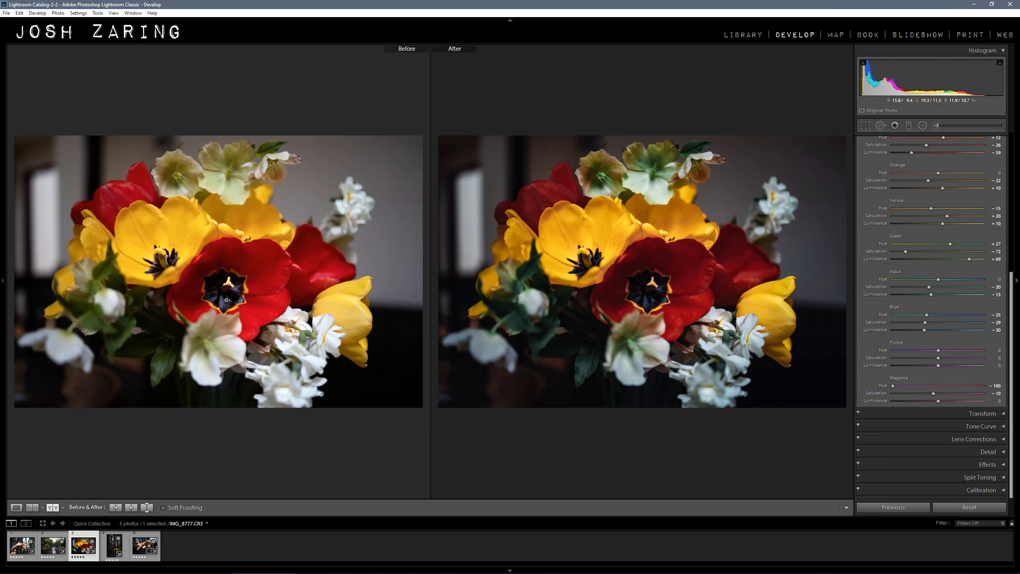
key(y)
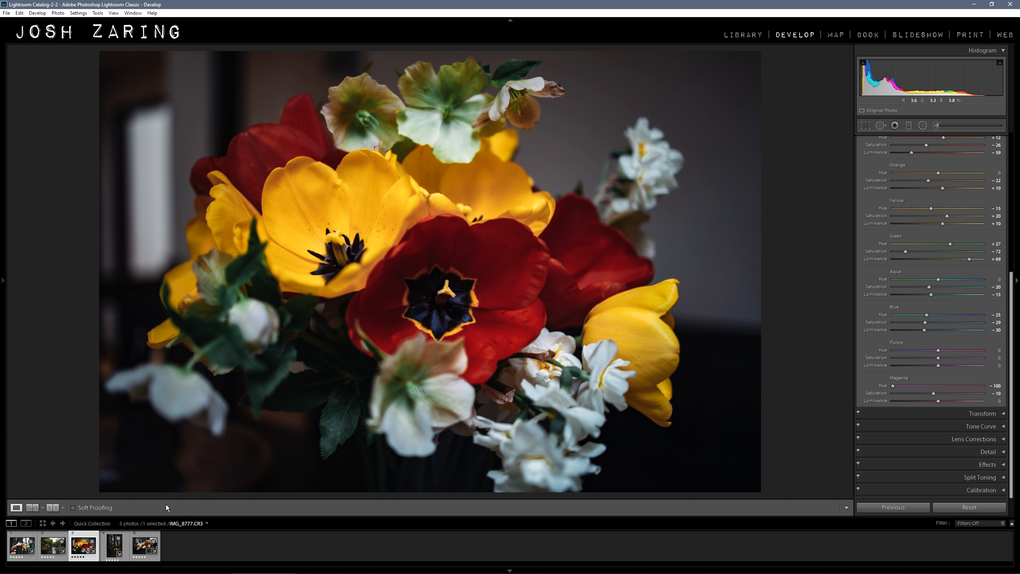
- Open the photo of the bicycle with daffodils and compare it side by side with its original
click(114, 546)
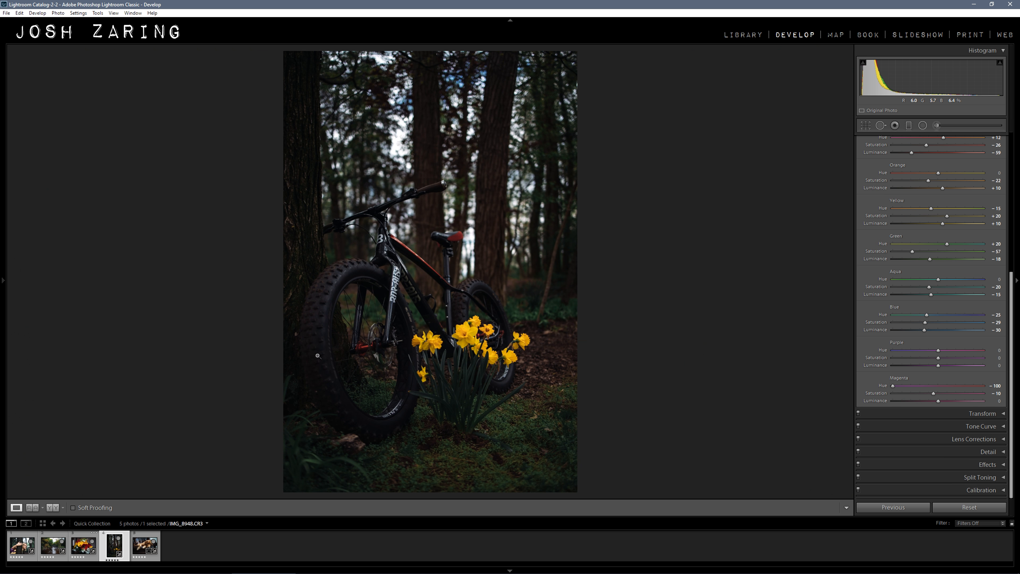
key(y)
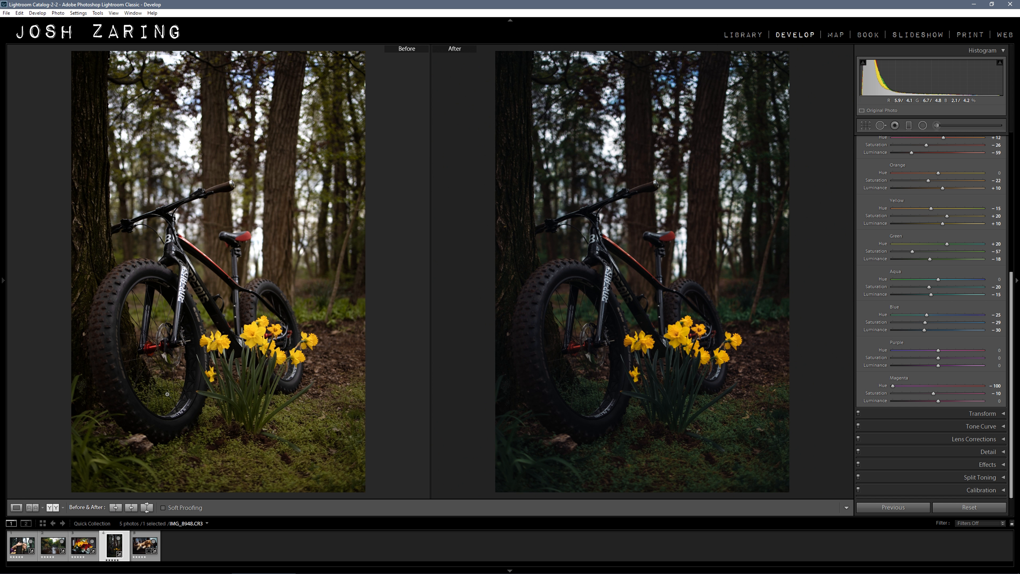
- Set the bicycle photo's Exposure to +1.15, Shadows to +67 and Blacks to -29, and compare it with its original
key(y)
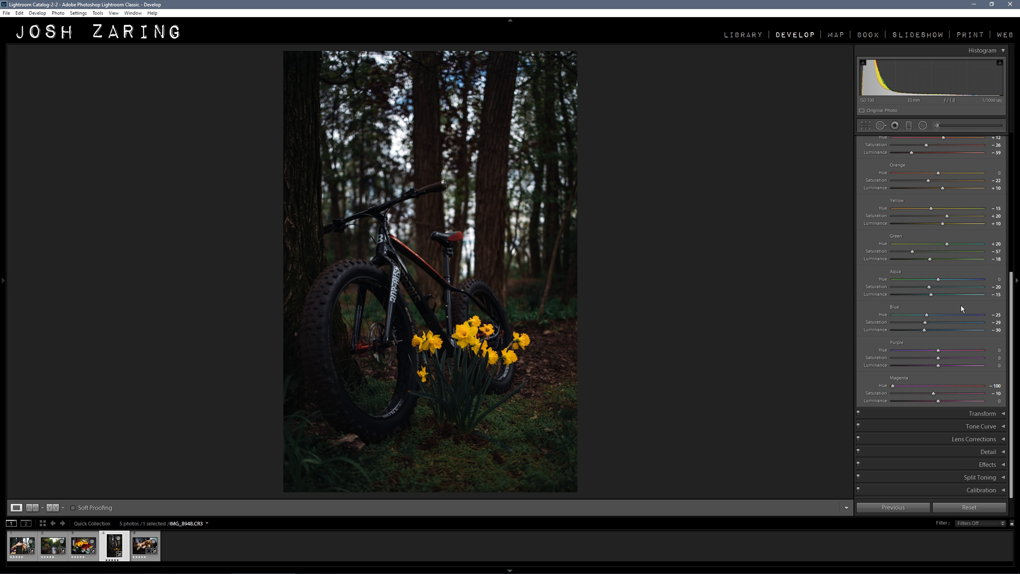
scroll(959, 294, up, 5)
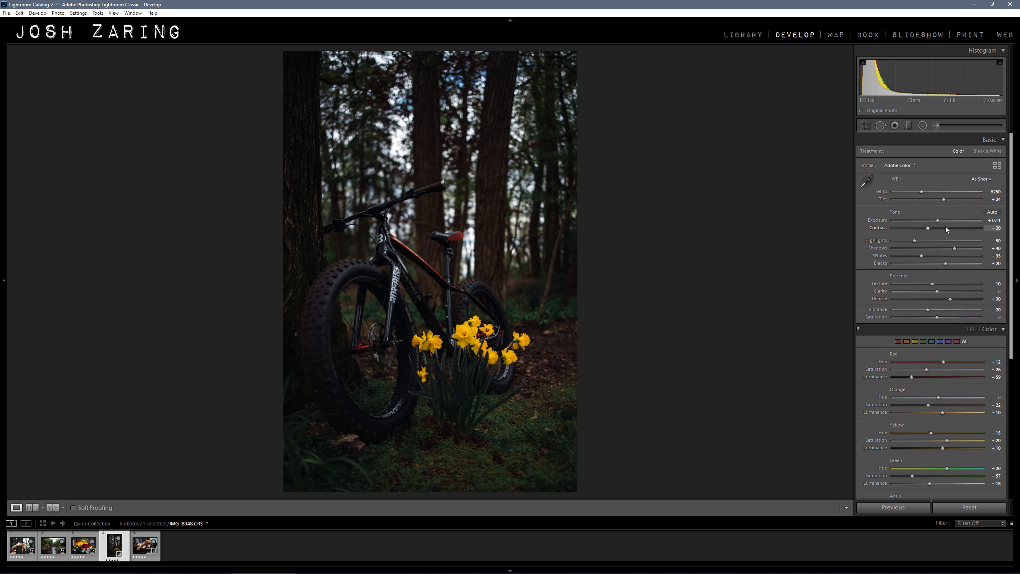
drag(939, 222, 925, 268)
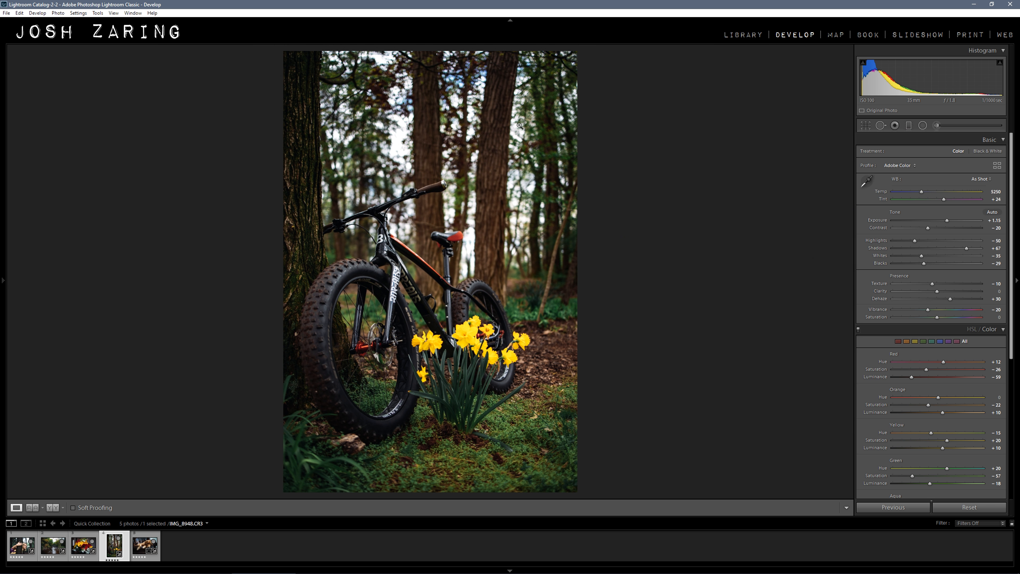
key(y)
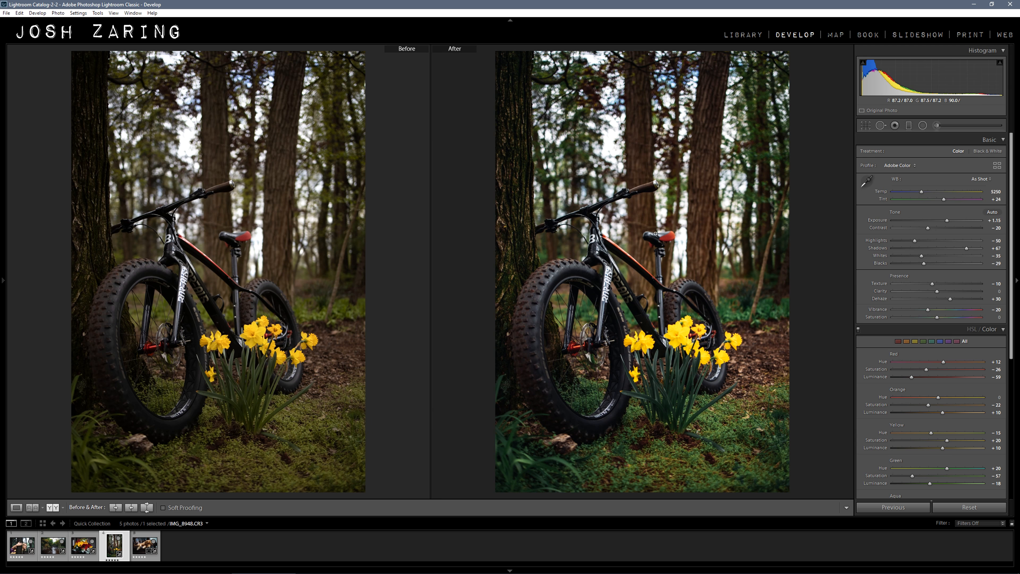
key(y)
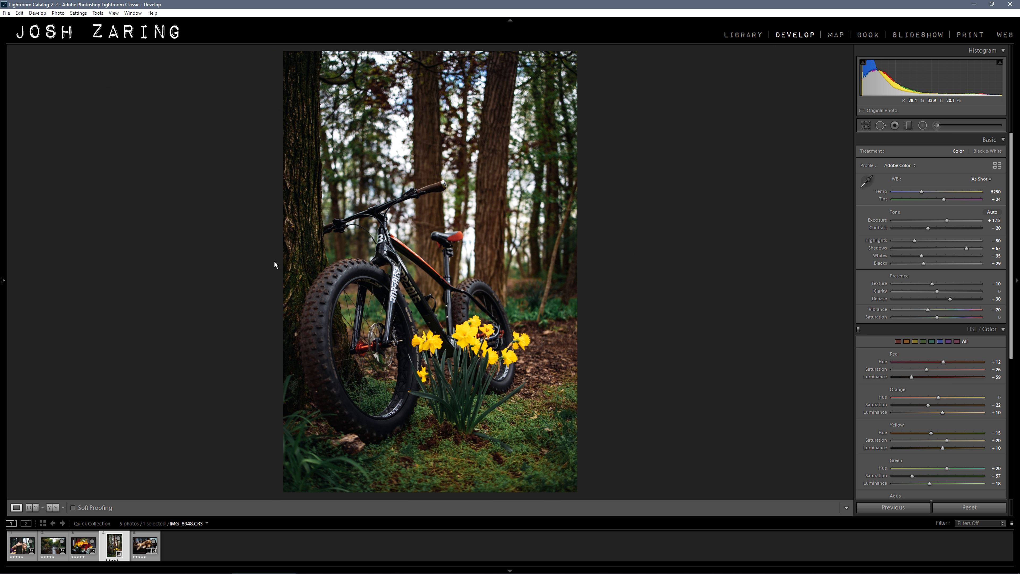
- Open the photo of the dog on the leather chair, check its crop, and compare it side by side with its original
key(Right)
key(r)
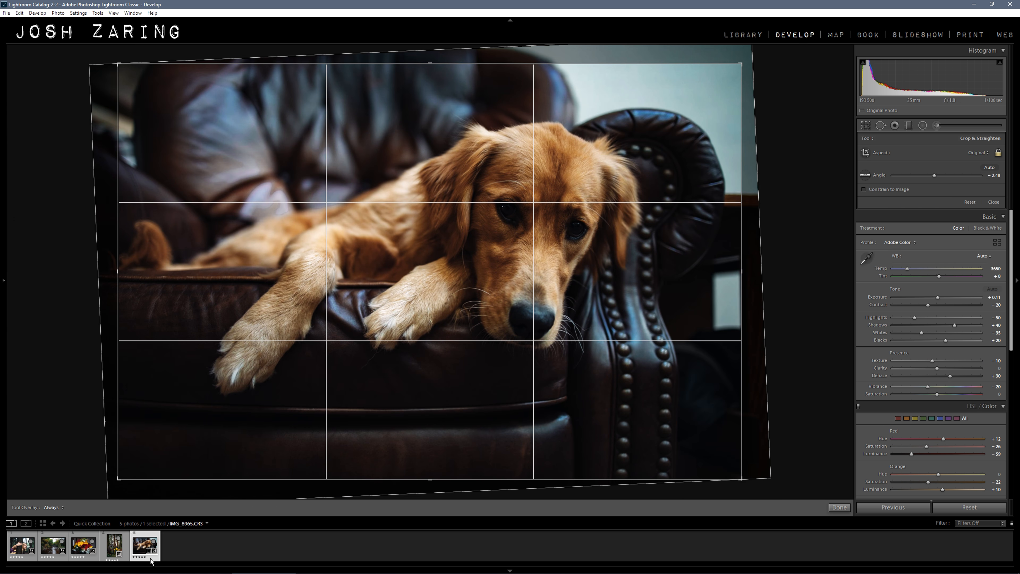
key(r)
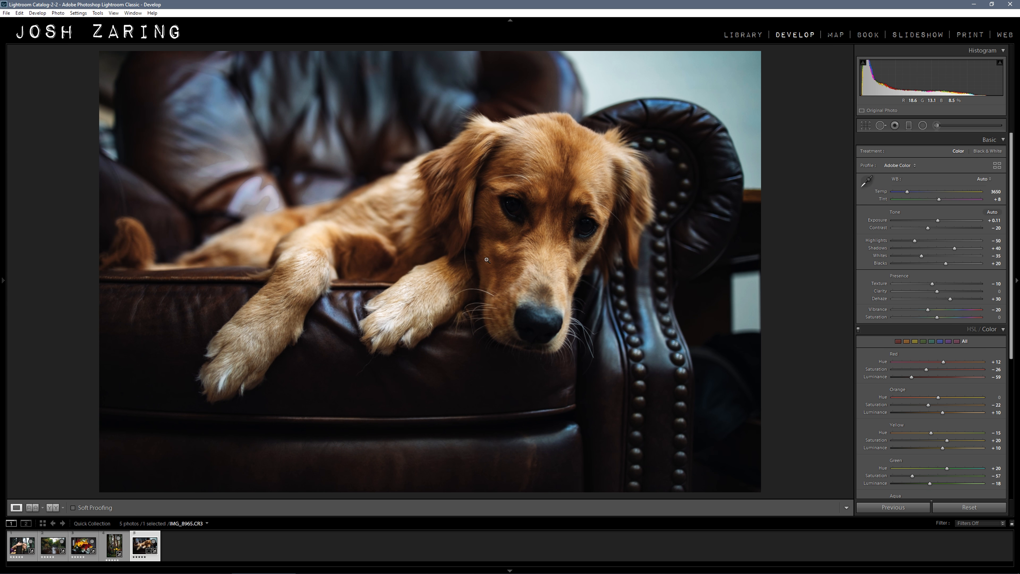
key(y)
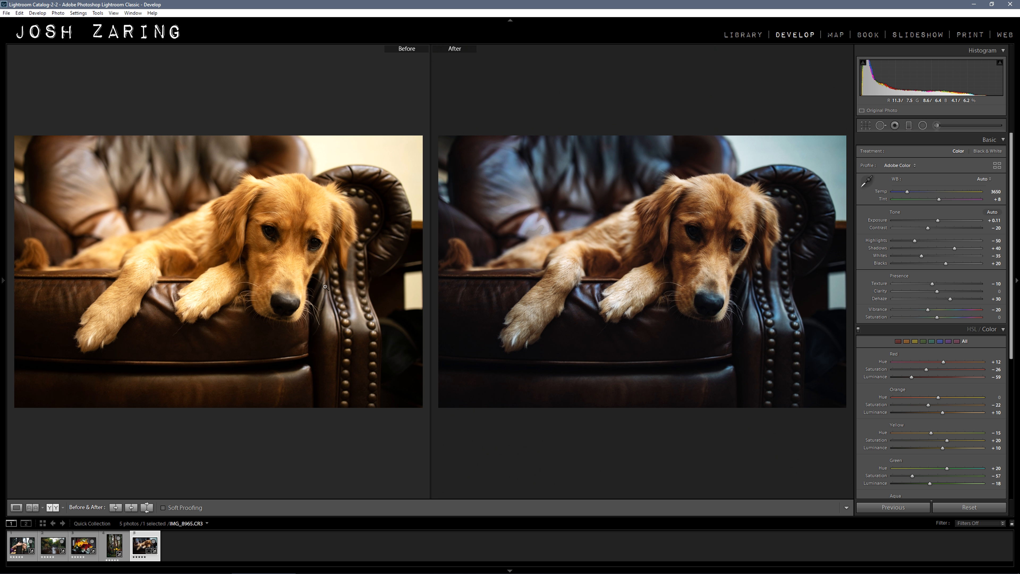
key(y)
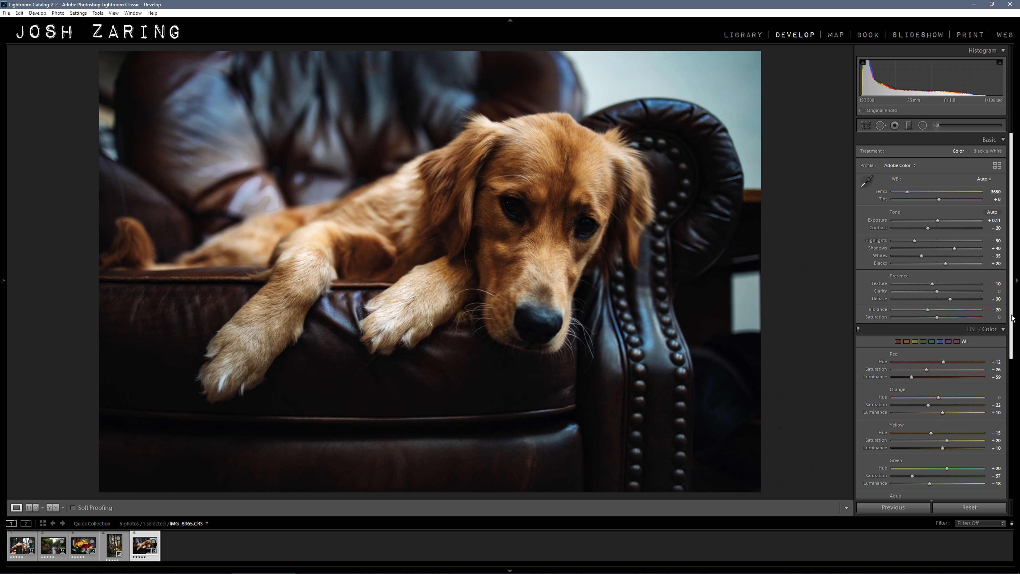
- Set the dog photo's Orange saturation to -18 and Orange luminance to +44
scroll(1013, 321, down, 2)
scroll(931, 322, down, 1)
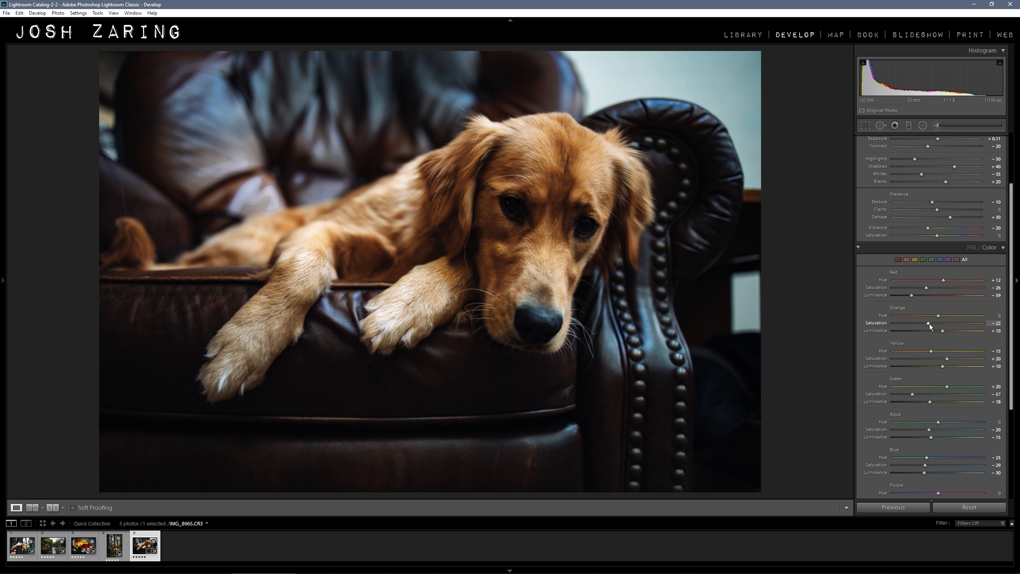
drag(929, 323, 1012, 332)
drag(849, 327, 1012, 331)
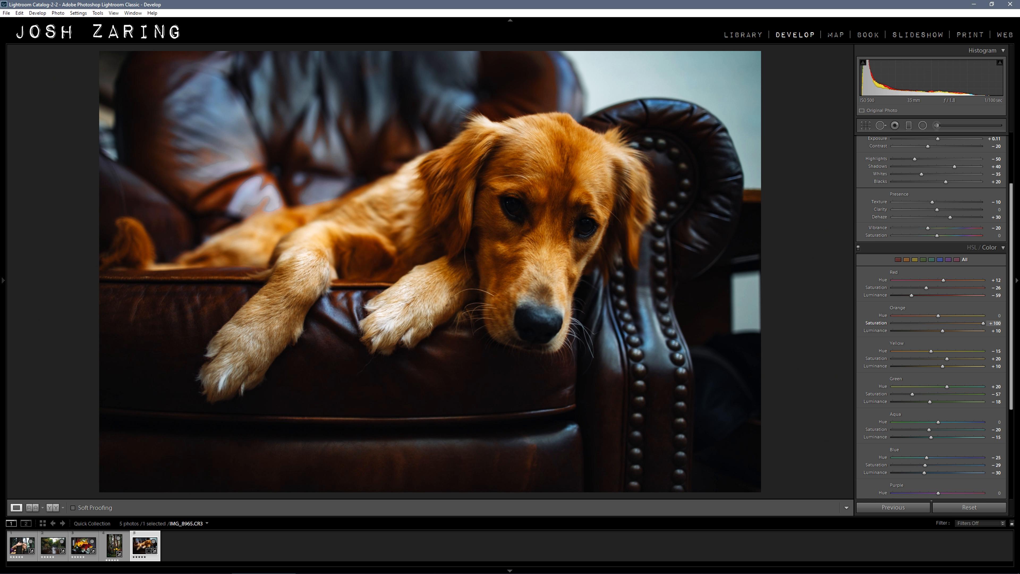
mouse_move(949, 325)
mouse_down()
mouse_move(923, 325)
mouse_move(960, 324)
mouse_move(923, 325)
mouse_move(949, 331)
mouse_up()
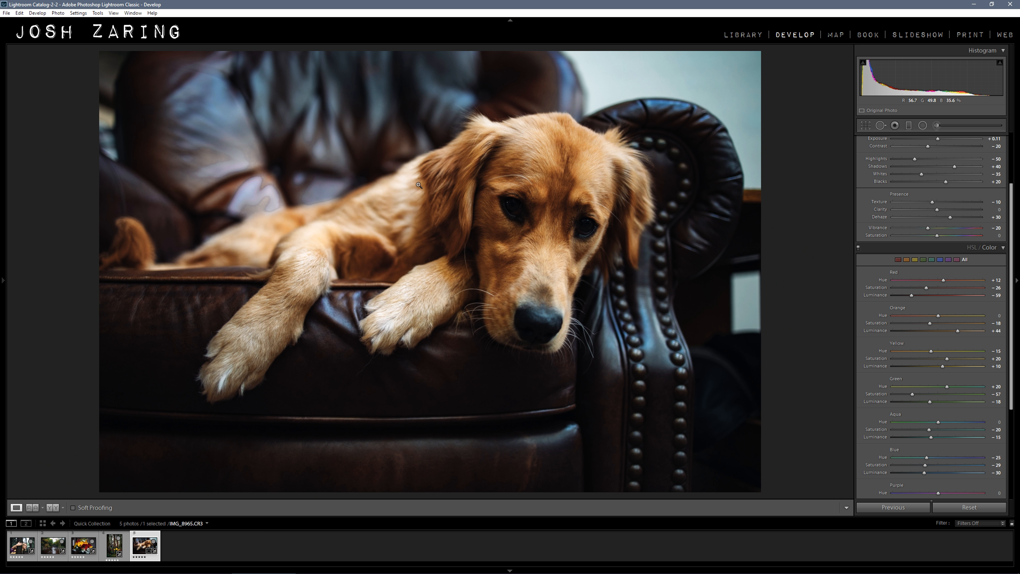
- Compare the dog photo with its original and inspect the studded leather armrest up close
key(y)
key(y)
click(640, 359)
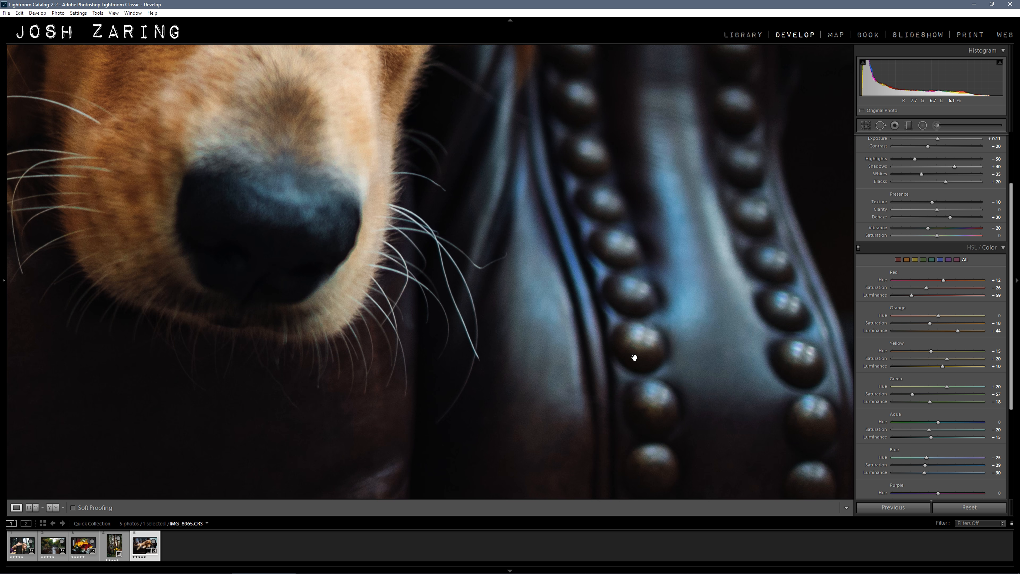
click(659, 375)
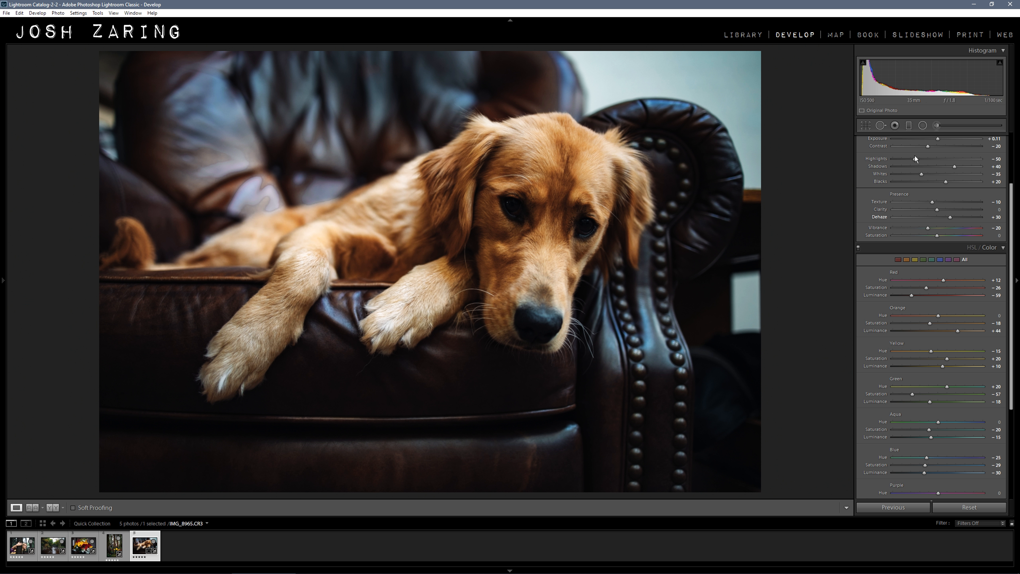
- Draw a large inverted radial filter centred on the dog's face and set its Exposure to 0.63 and Shadows to 100
click(923, 125)
drag(410, 183, 633, 349)
drag(574, 225, 695, 266)
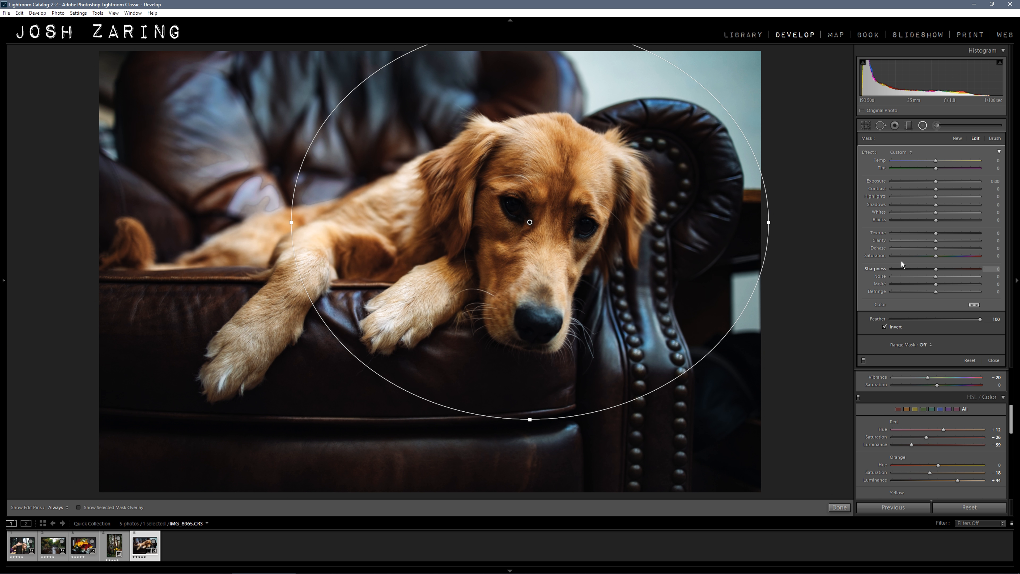
drag(936, 205, 982, 206)
drag(936, 182, 943, 183)
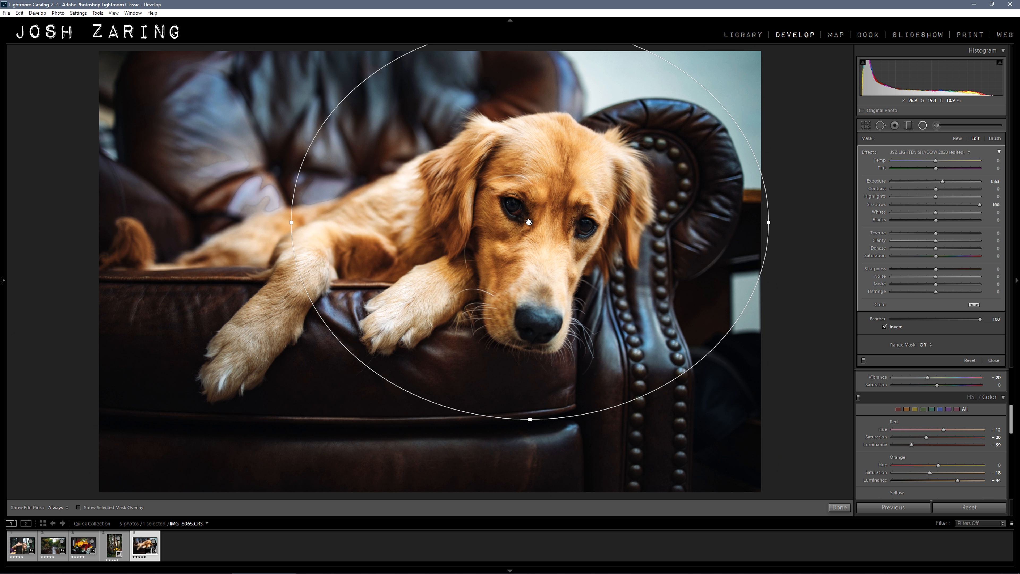
- Duplicate the radial filter on the dog, turn off the copy's inversion, and set its Shadows to -54
right_click(529, 222)
click(553, 227)
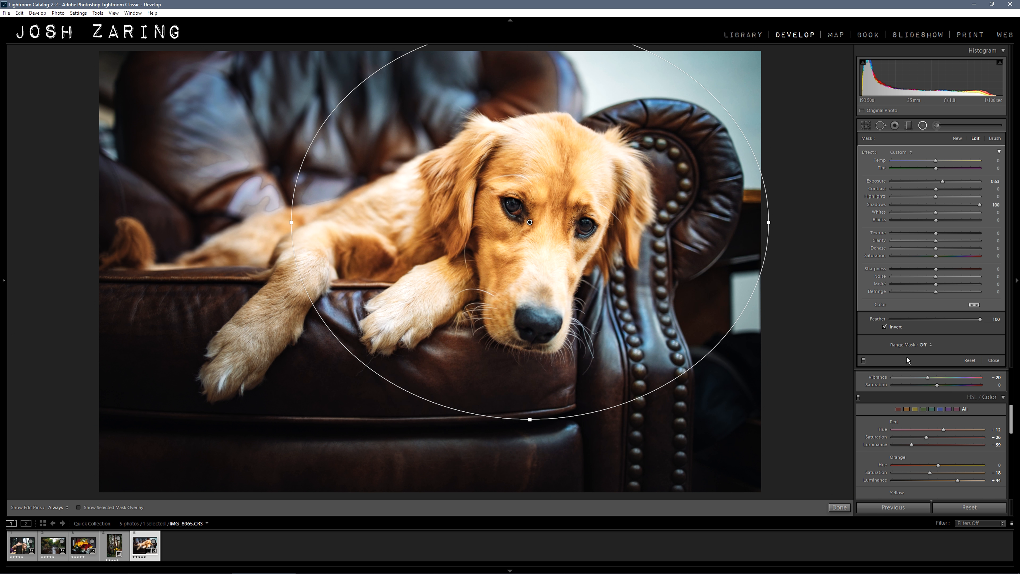
click(885, 327)
drag(980, 205, 912, 207)
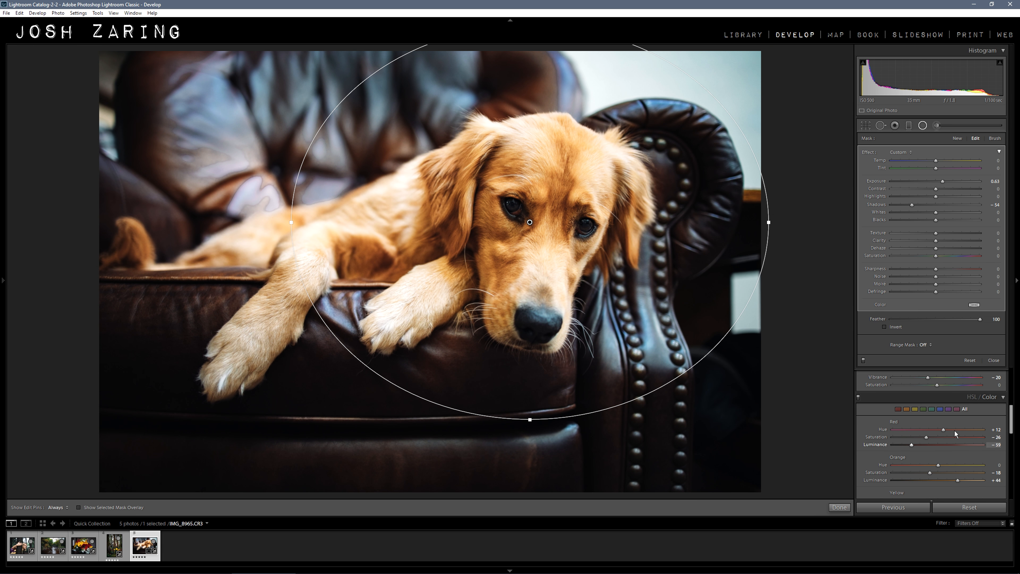
click(995, 361)
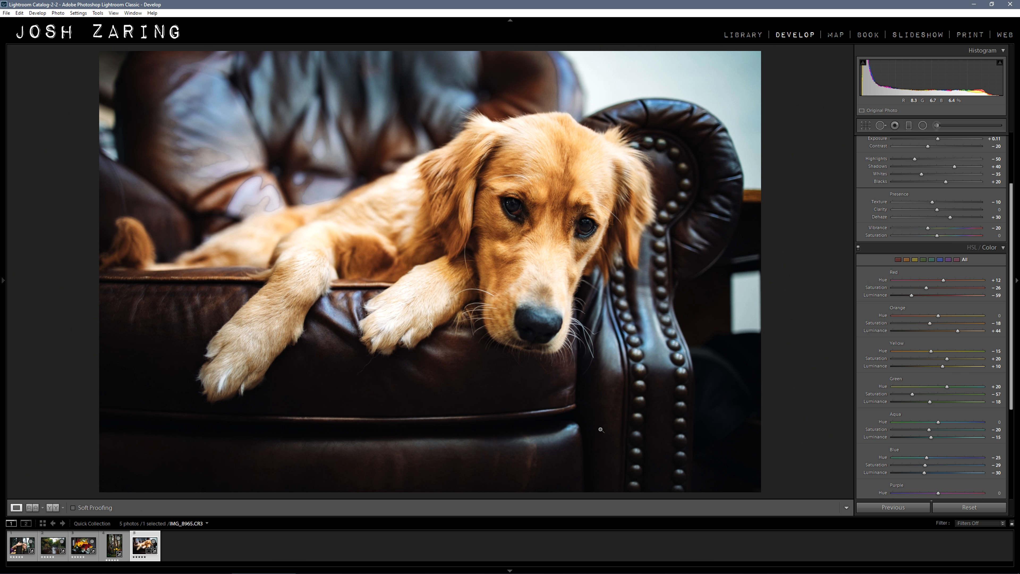
- Compare the dog photo with its original and lower its Highlights slightly
key(y)
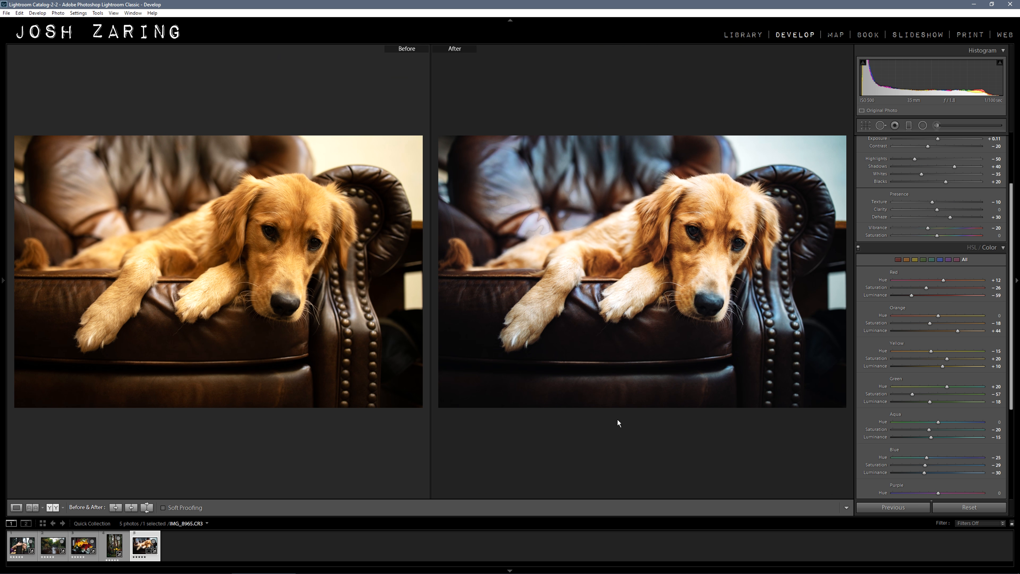
key(y)
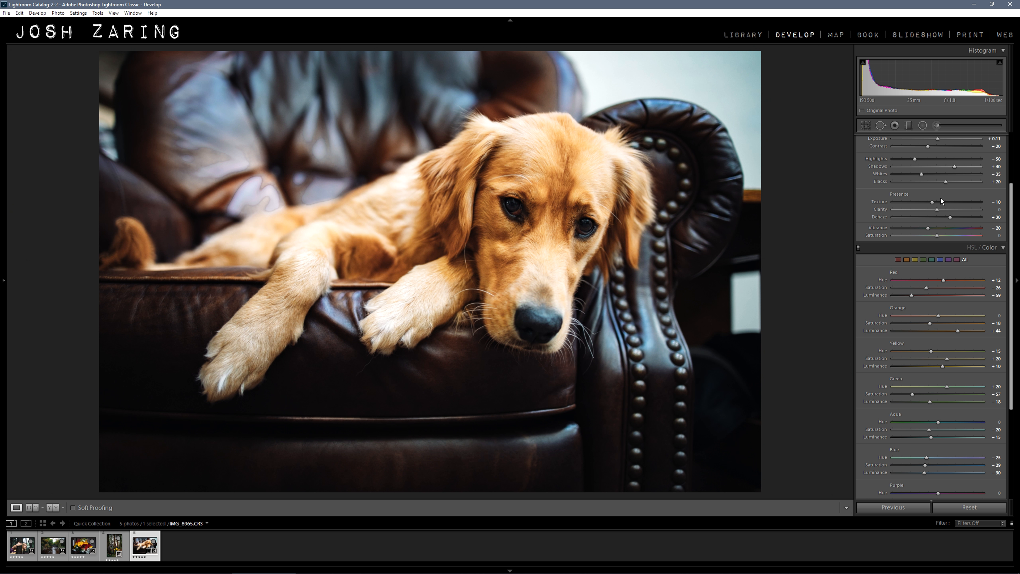
drag(915, 159, 905, 162)
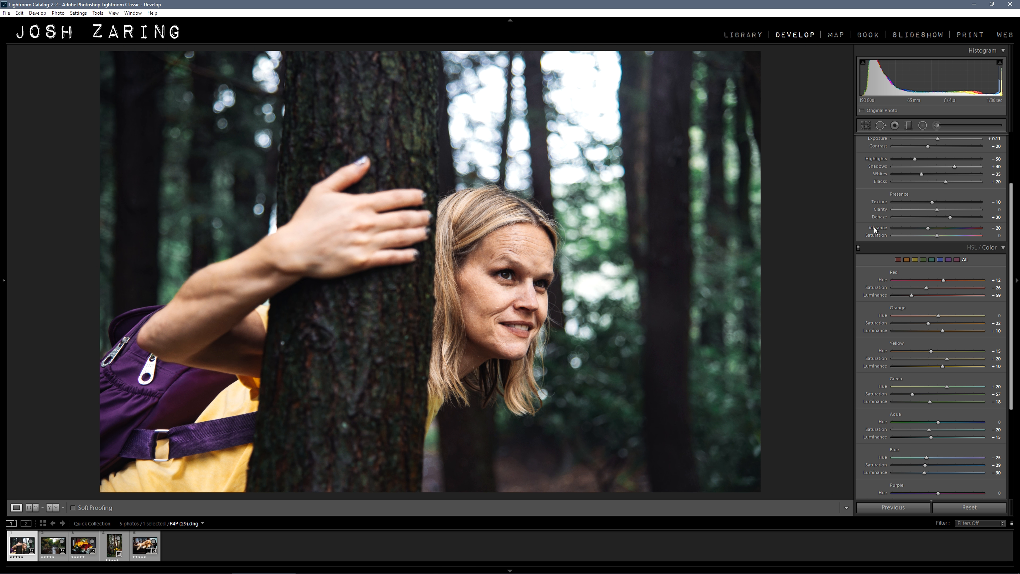
- On the forest portrait, set Vibrance to +30 and Orange saturation to -30, and compare it with its original
drag(939, 228, 951, 231)
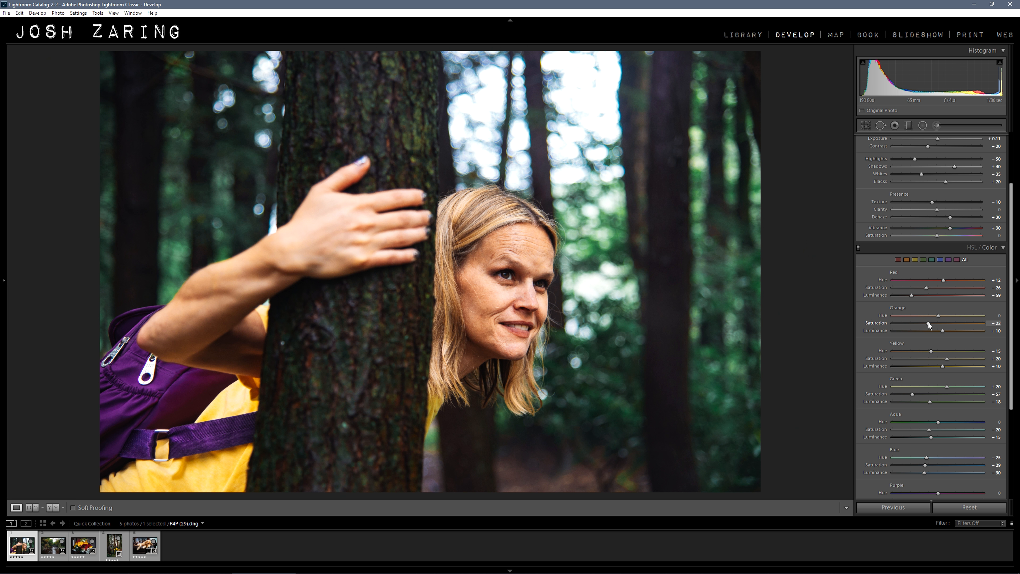
drag(930, 324, 1005, 317)
key(y)
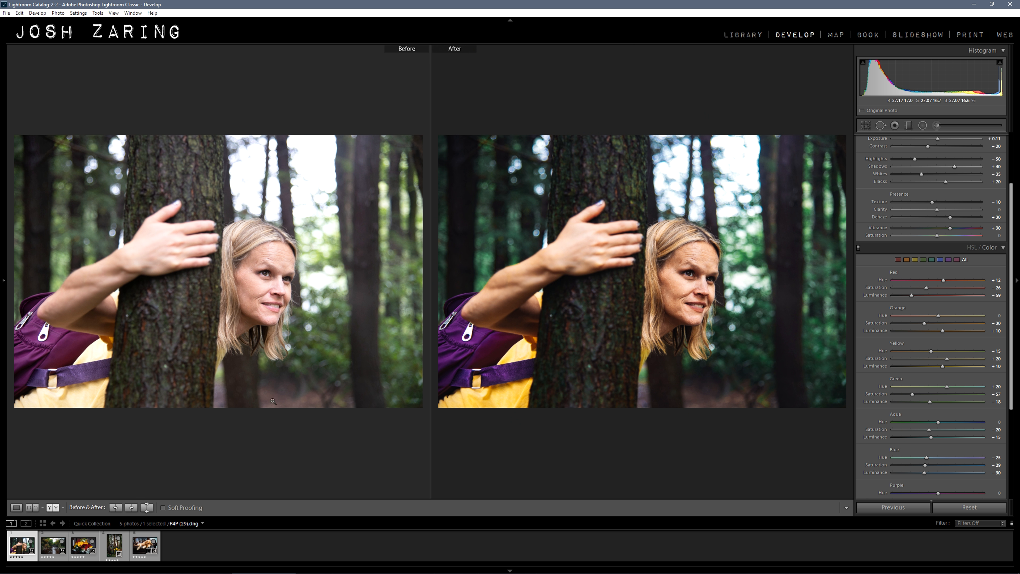
key(y)
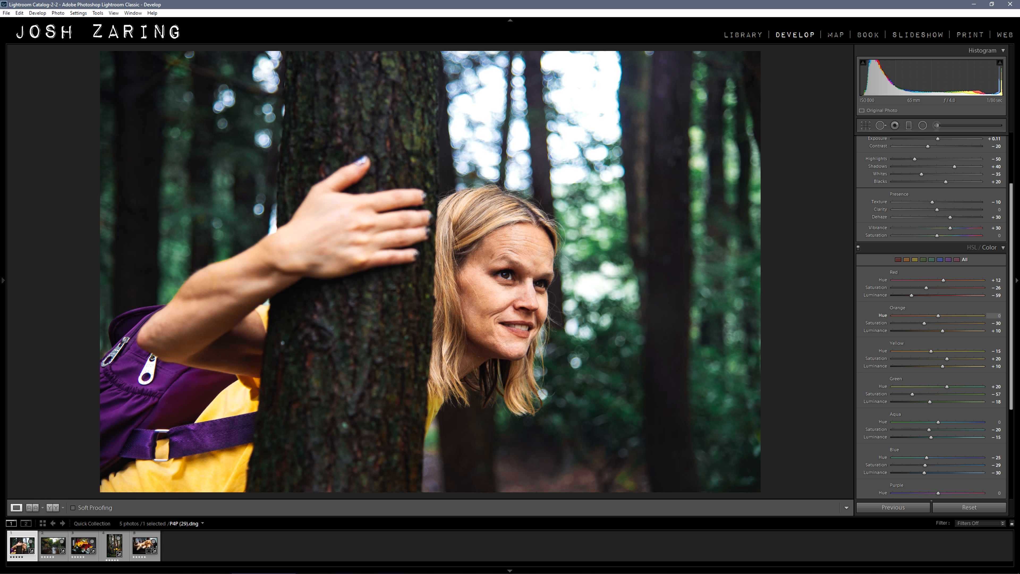
- Place an inverted radial filter around the woman's head, narrow it to fit, and raise its Shadows to about 53
click(939, 245)
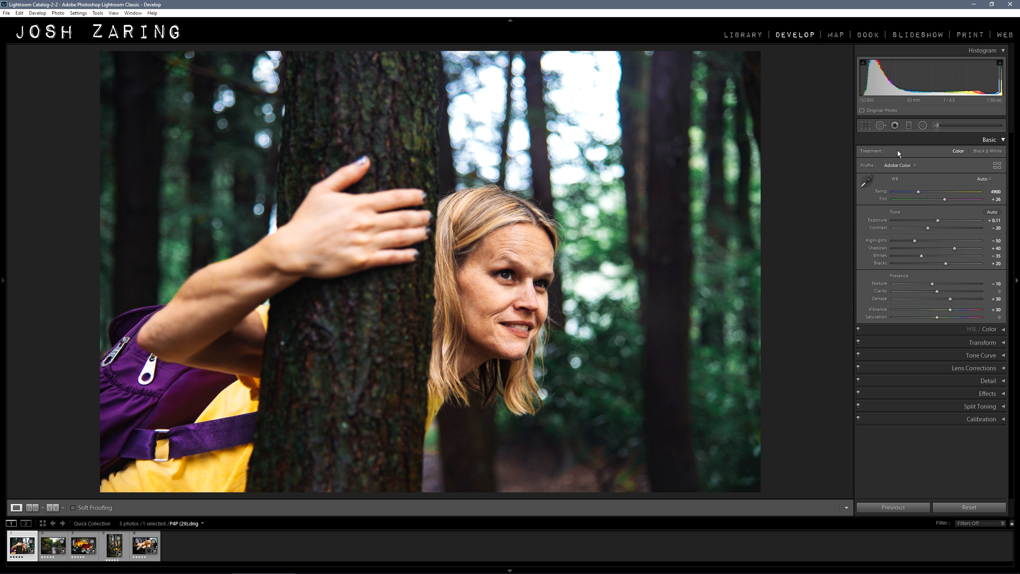
click(923, 125)
drag(451, 230, 509, 278)
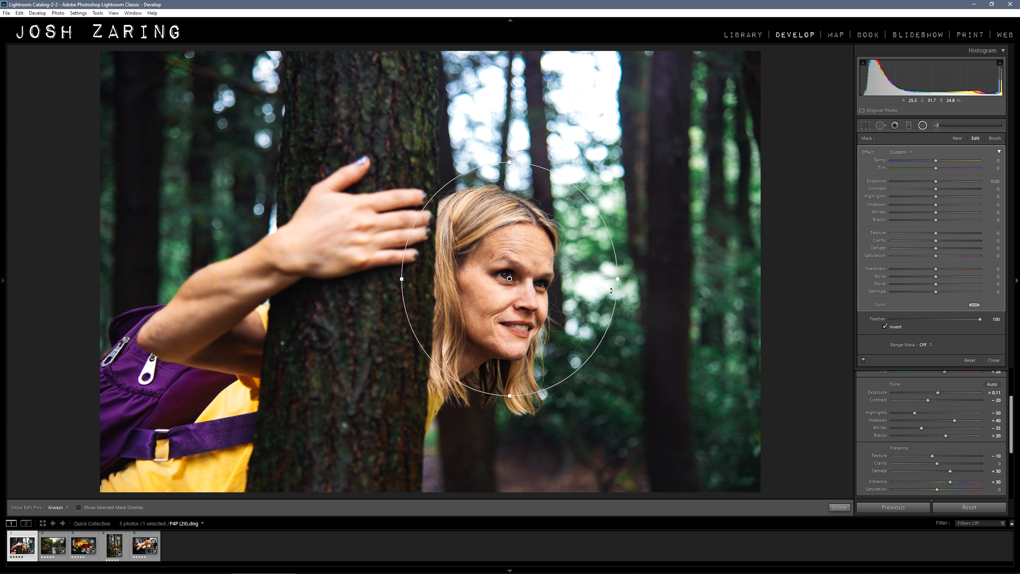
drag(616, 278, 592, 278)
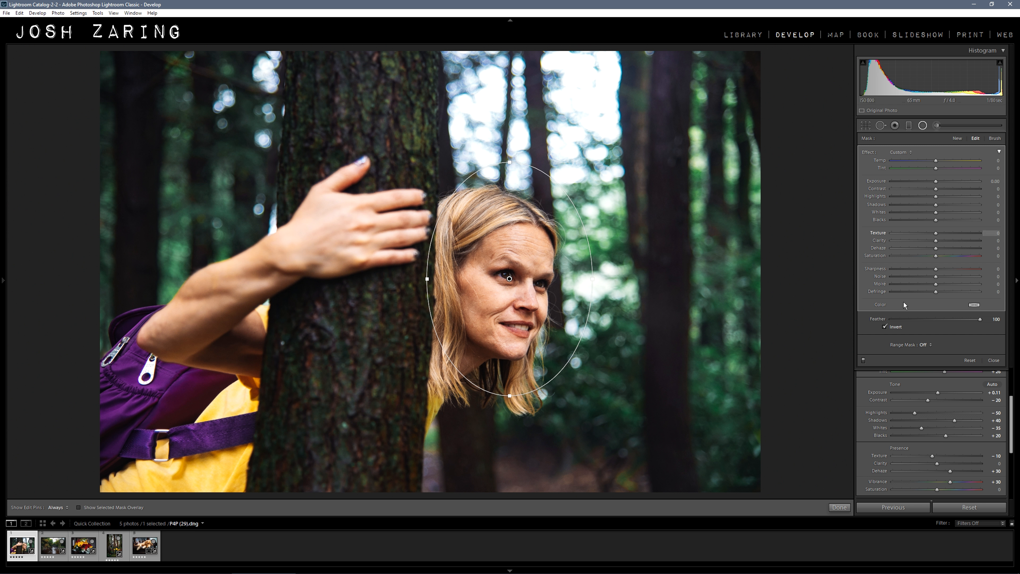
drag(936, 206, 988, 208)
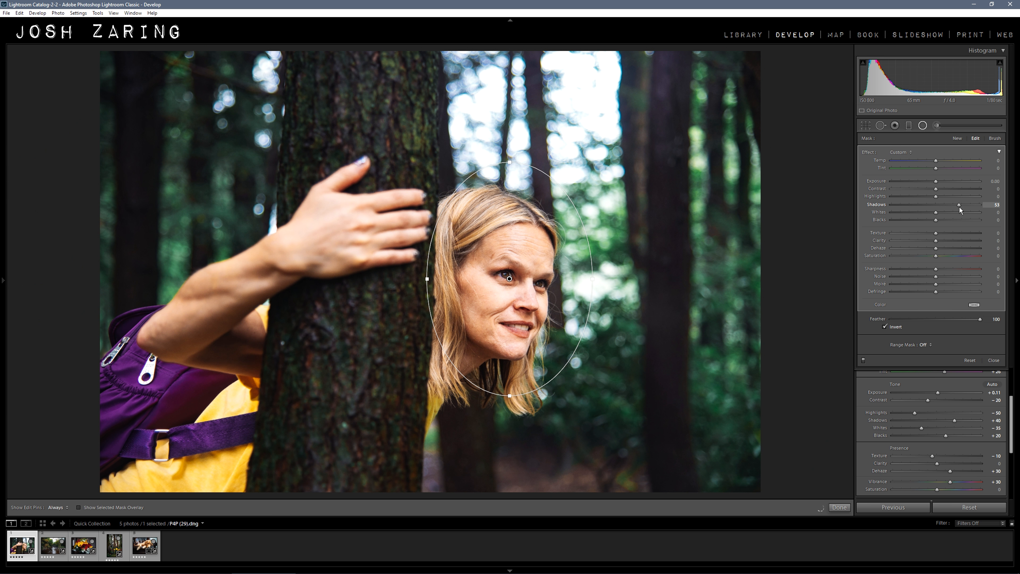
drag(956, 207, 956, 207)
click(994, 360)
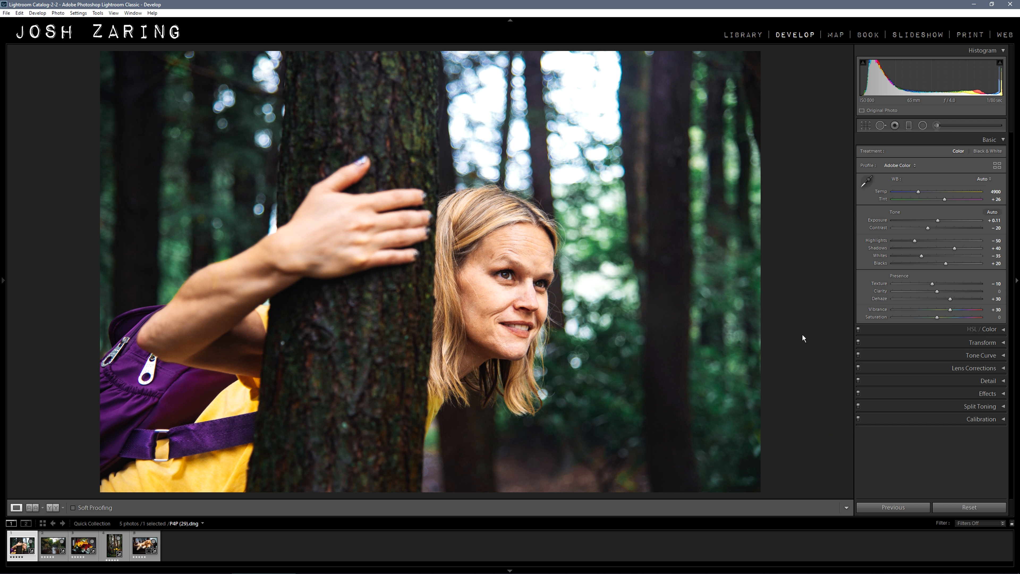
- Set the forest portrait's Highlights to -69 and Orange saturation to -38, and compare it with its original
drag(914, 241, 907, 242)
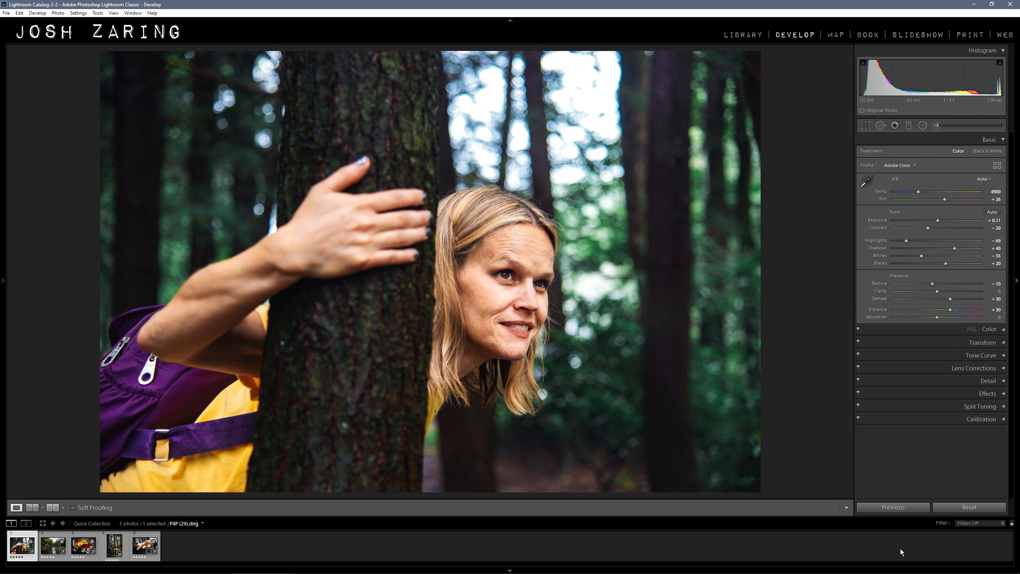
key(y)
key(y)
click(952, 330)
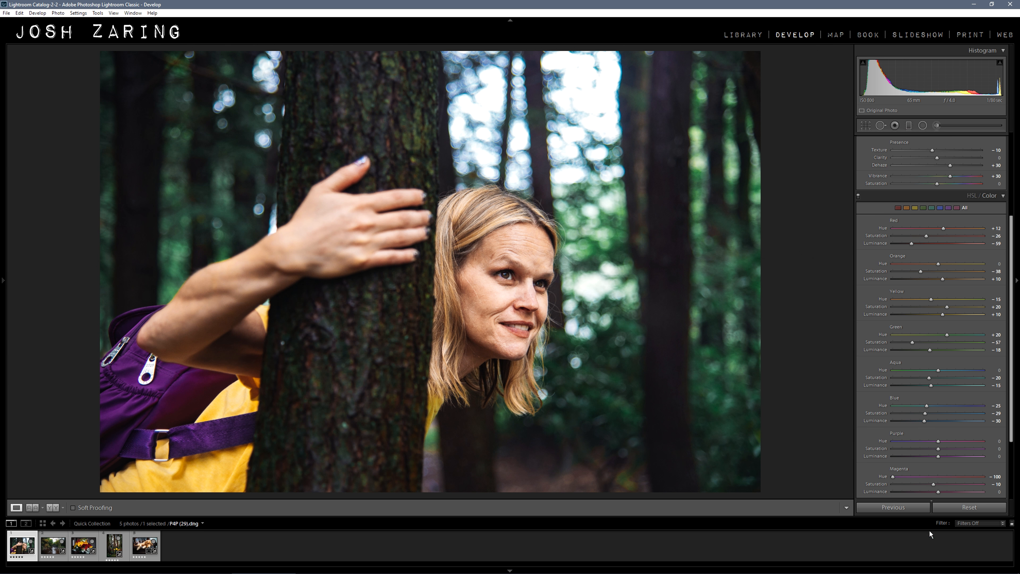
click(1003, 196)
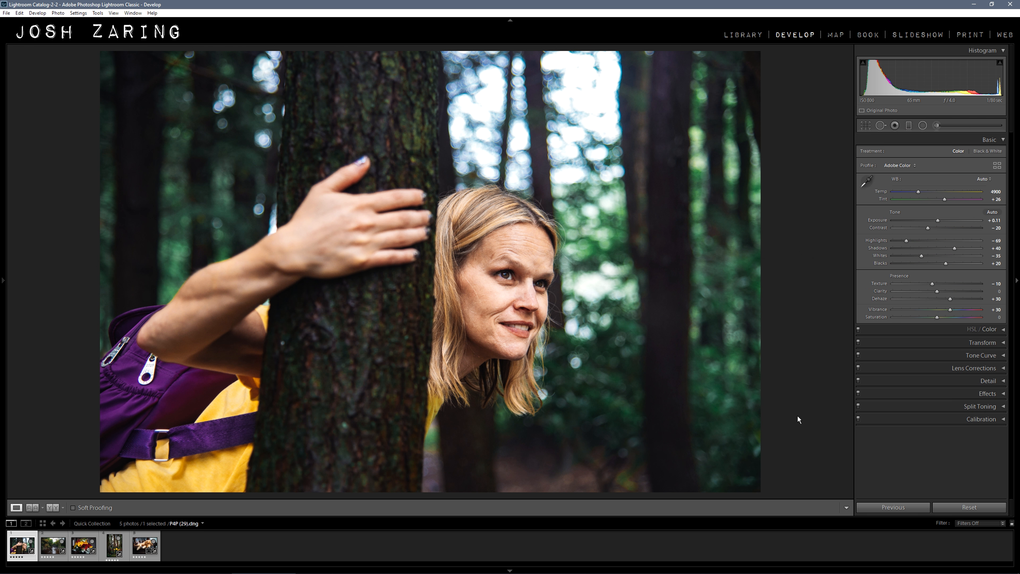